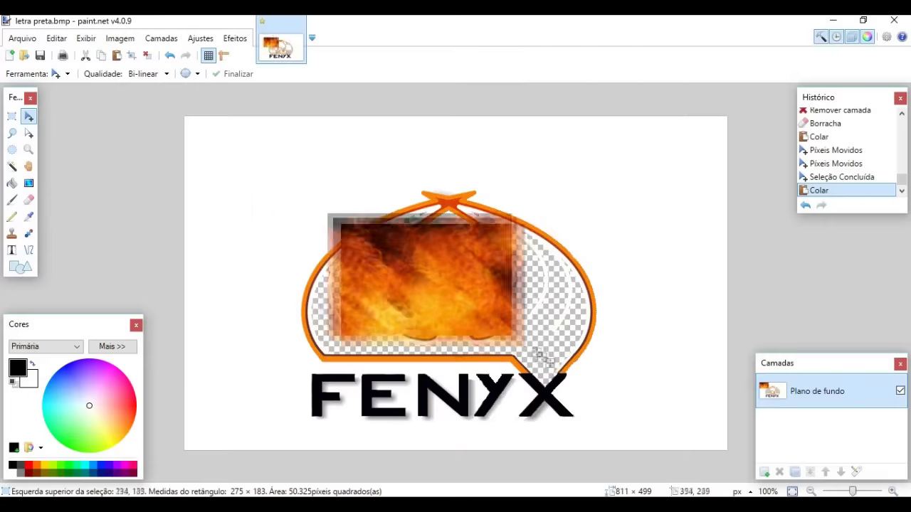
- Try to move and rotate the fire image pasted on the background layer, and undo the paste as well
{"action": "mouse_move", "coordinate": [488, 399]}
{"action": "left_mouse_down"}
{"action": "mouse_move", "coordinate": [547, 376]}
{"action": "mouse_move", "coordinate": [402, 251]}
{"action": "left_mouse_up"}
{"action": "right_click", "coordinate": [402, 251]}
{"action": "key", "text": "ctrl+z"}
{"action": "key", "text": "ctrl+z"}
{"action": "key", "text": "ctrl+z"}
{"action": "key", "text": "ctrl+z"}
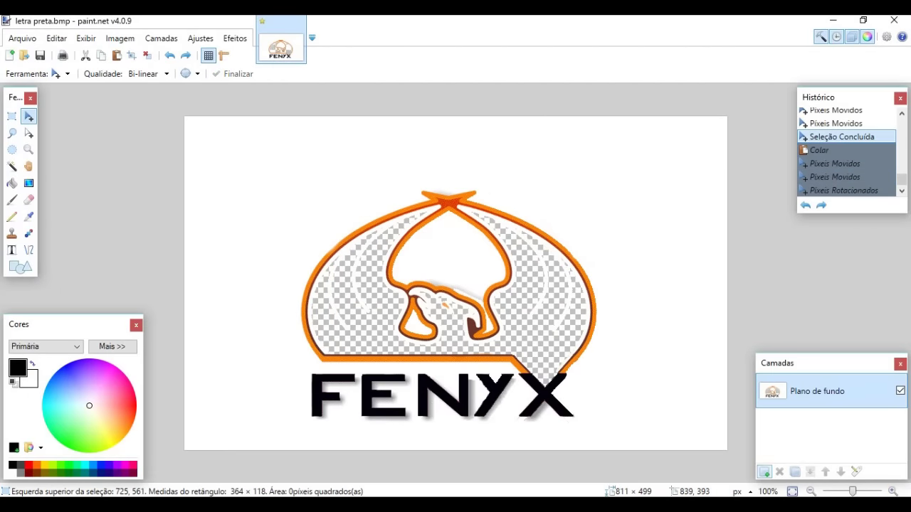
- Paste the fire image on a new layer, place it over the right wing and move that layer below Plano de fundo
{"action": "key", "text": "ctrl+shift+n"}
{"action": "key", "text": "ctrl+v"}
{"action": "left_click_drag", "start_coordinate": [392, 254], "coordinate": [610, 309]}
{"action": "key", "text": "ctrl+Page_Down"}
{"action": "key", "text": "ctrl+v"}
{"action": "right_click", "coordinate": [501, 387]}
{"action": "key", "text": "ctrl+v"}
{"action": "key", "text": "Delete"}
- Add another layer beneath the logo and paste the fire image behind the left wing
{"action": "left_click", "coordinate": [765, 471]}
{"action": "key", "text": "ctrl+v"}
{"action": "mouse_move", "coordinate": [393, 255]}
{"action": "left_mouse_down"}
{"action": "mouse_move", "coordinate": [495, 412]}
{"action": "mouse_move", "coordinate": [495, 376]}
{"action": "left_mouse_up"}
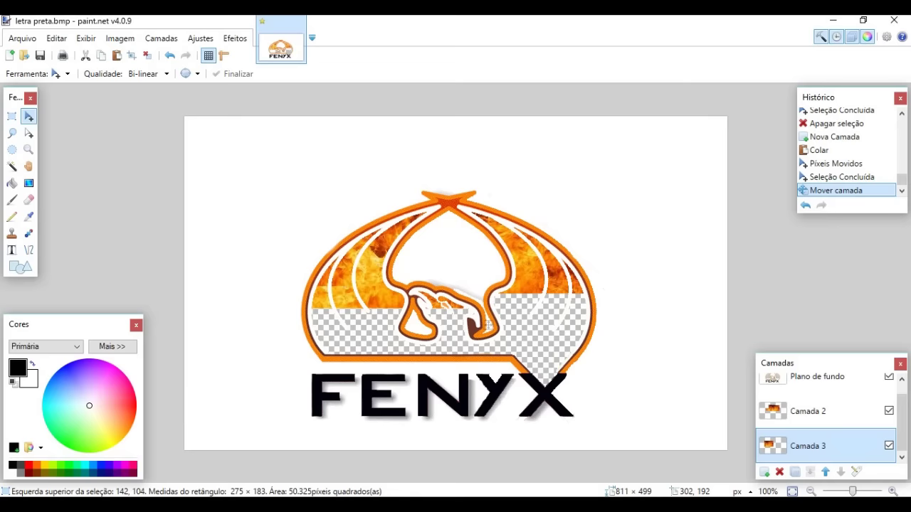
- Paste two more fire copies on Camada 3, behind the right wing and the lower-left area, rotating the lower-left one to -178.73°
{"action": "key", "text": "ctrl+v"}
{"action": "left_click_drag", "start_coordinate": [393, 255], "coordinate": [646, 356]}
{"action": "key", "text": "ctrl+v"}
{"action": "left_click_drag", "start_coordinate": [369, 283], "coordinate": [382, 271]}
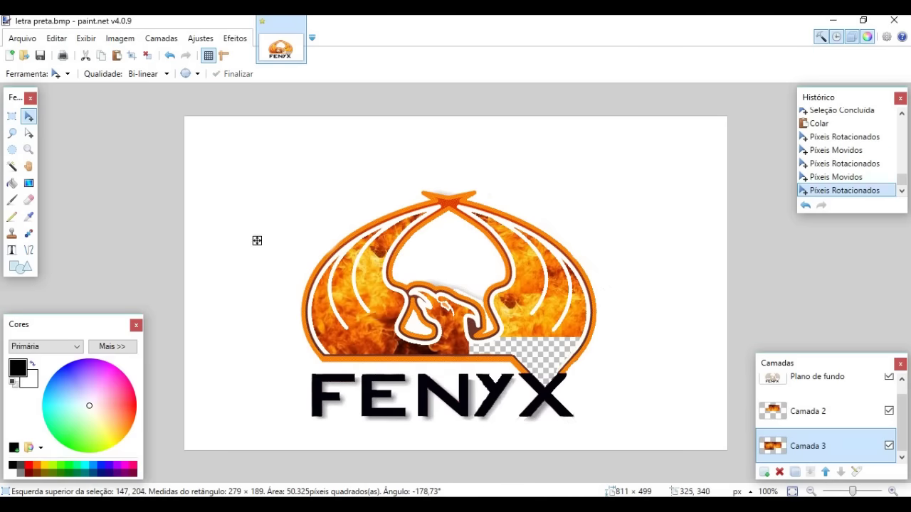
- Paste one more fire copy on Camada 3 behind the emblem's lower-right area and rotate it to -179.88°
{"action": "key", "text": "ctrl+v"}
{"action": "left_click_drag", "start_coordinate": [285, 182], "coordinate": [503, 308]}
{"action": "left_click_drag", "start_coordinate": [594, 268], "coordinate": [569, 299]}
{"action": "left_click_drag", "start_coordinate": [526, 333], "coordinate": [569, 306]}
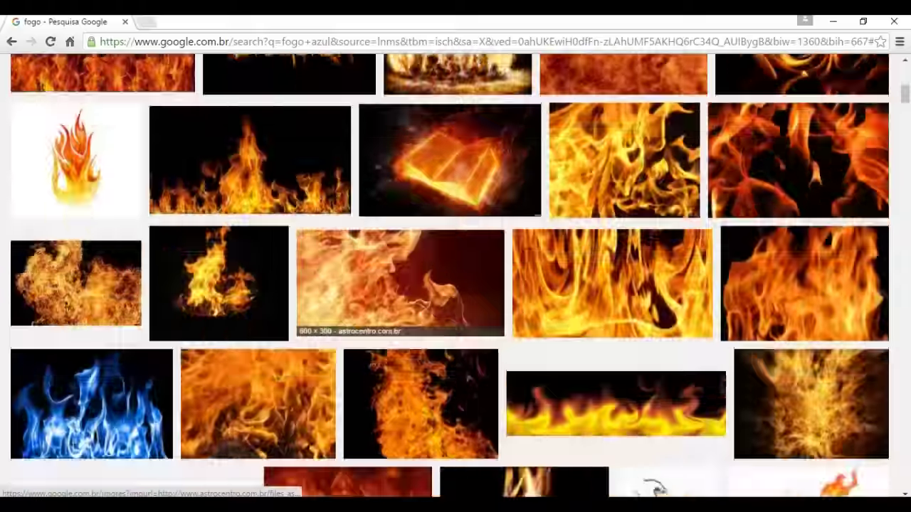
{"action": "scroll", "coordinate": [455, 278], "scroll_direction": "down", "scroll_amount": 15}
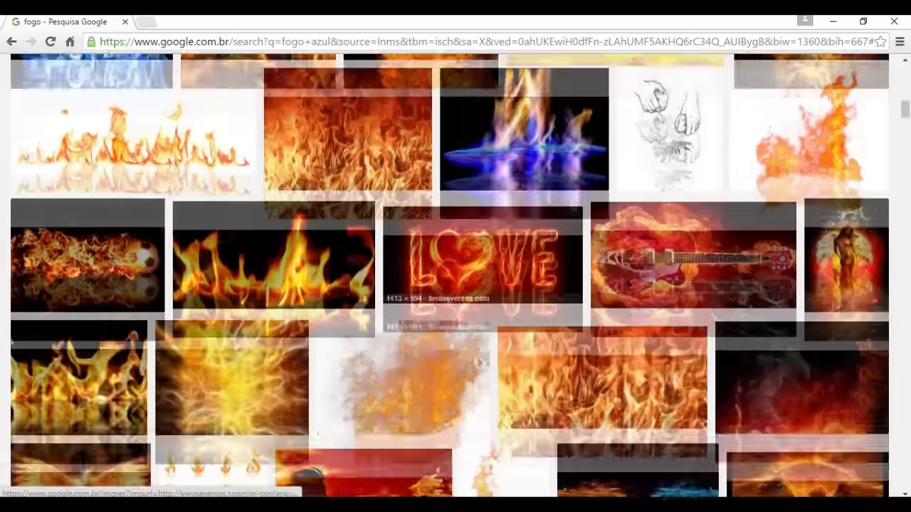
{"action": "scroll", "coordinate": [455, 278], "scroll_direction": "down", "scroll_amount": 12}
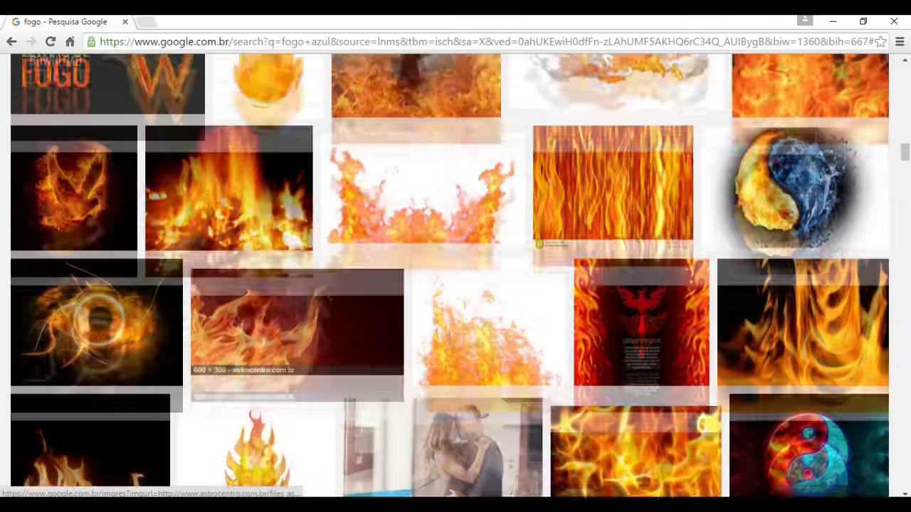
{"action": "scroll", "coordinate": [456, 277], "scroll_direction": "down", "scroll_amount": 10}
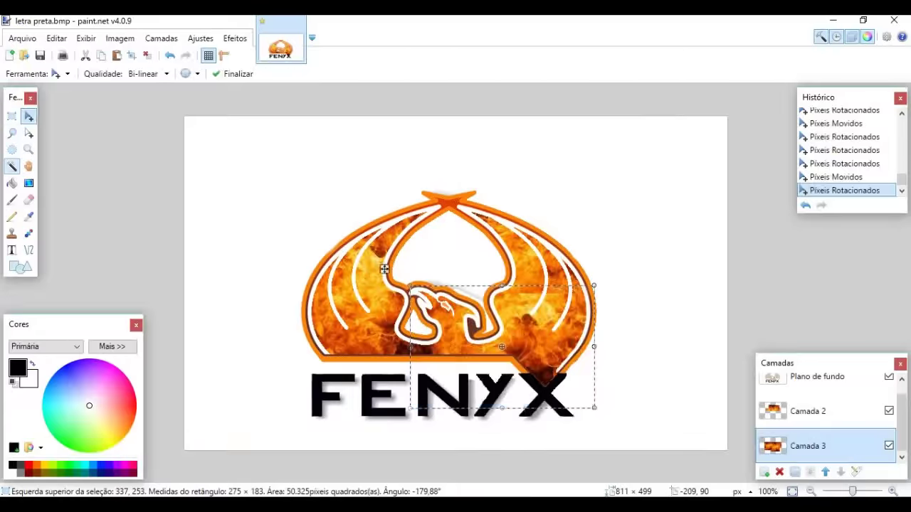
- Select the orange outline on the Plano de fundo layer with the Magic wand and paint it red with a 65-pixel brush
{"action": "key", "text": "s"}
{"action": "left_click", "coordinate": [234, 297]}
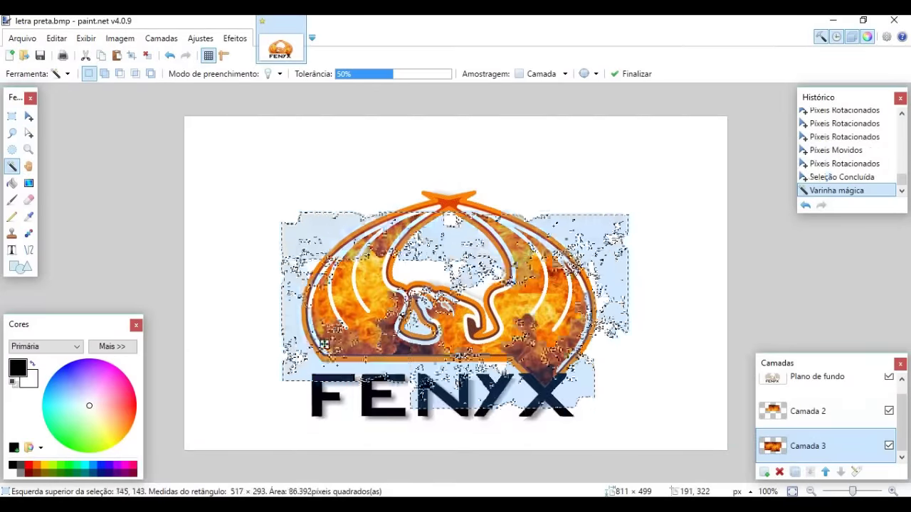
{"action": "left_click", "coordinate": [234, 297]}
{"action": "left_click", "coordinate": [817, 377]}
{"action": "left_click", "coordinate": [593, 322]}
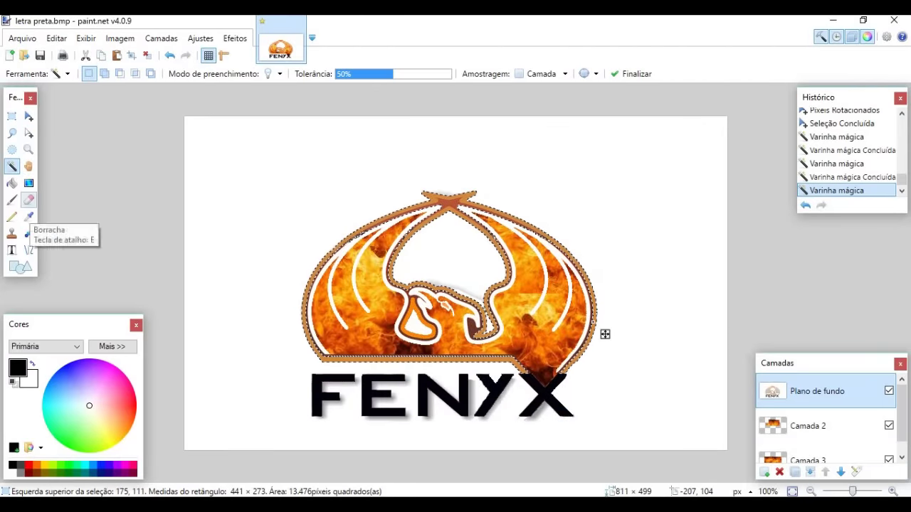
{"action": "key", "text": "b"}
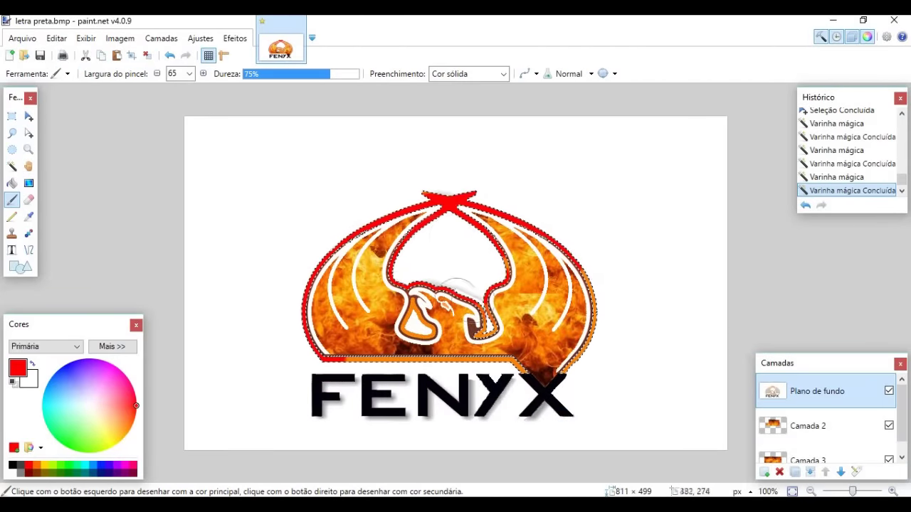
{"action": "left_click_drag", "start_coordinate": [480, 196], "coordinate": [448, 194]}
- Select the remaining orange outline of the small triangular shape near the head and paint it red
{"action": "key", "text": "s"}
{"action": "left_click", "coordinate": [420, 316]}
{"action": "key", "text": "b"}
{"action": "left_click_drag", "start_coordinate": [417, 313], "coordinate": [427, 331]}
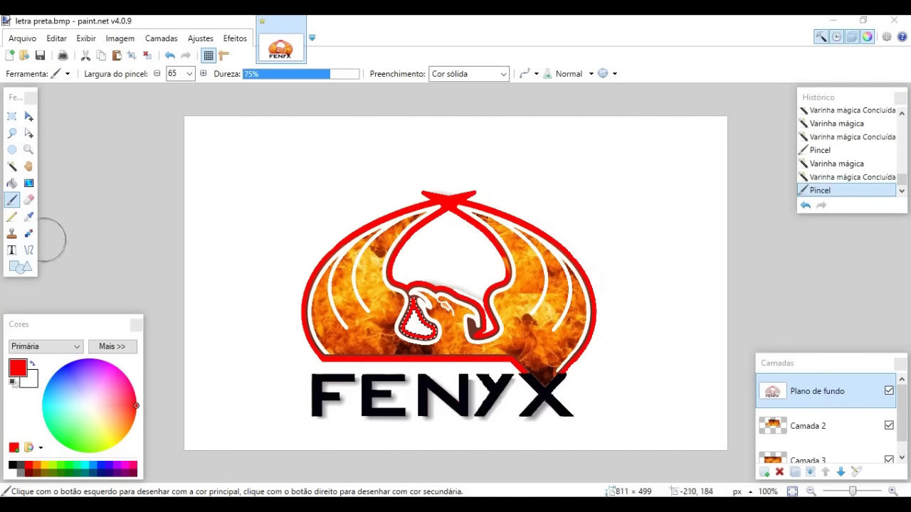
{"action": "key", "text": "s"}
{"action": "left_click", "coordinate": [448, 296]}
{"action": "key", "text": "b"}
{"action": "mouse_move", "coordinate": [447, 296]}
{"action": "left_mouse_down"}
{"action": "mouse_move", "coordinate": [405, 285]}
{"action": "mouse_move", "coordinate": [444, 262]}
{"action": "left_mouse_up"}
- Select the white inner lines of the wings and head with the Magic wand
{"action": "key", "text": "s"}
{"action": "left_click", "coordinate": [408, 343]}
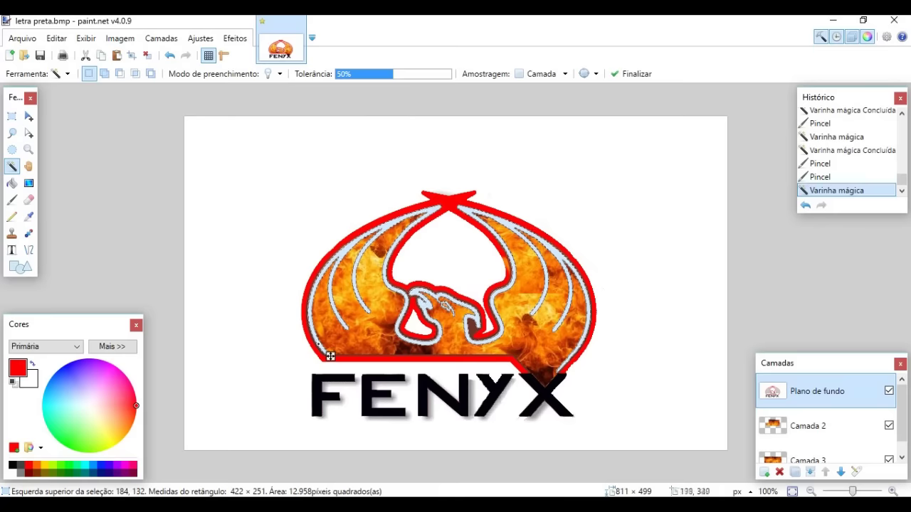
- Try to paint the selected inner lines black
{"action": "left_click", "coordinate": [13, 201]}
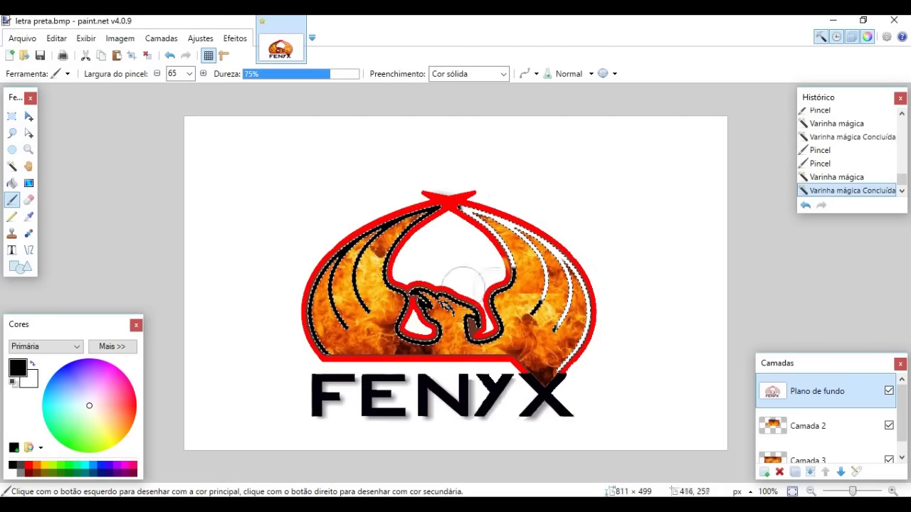
{"action": "left_click_drag", "start_coordinate": [568, 244], "coordinate": [491, 222]}
{"action": "left_click", "coordinate": [12, 166]}
{"action": "left_click", "coordinate": [200, 225]}
{"action": "left_click", "coordinate": [174, 224]}
{"action": "key", "text": "ctrl+z"}
{"action": "key", "text": "ctrl+z"}
{"action": "key", "text": "ctrl+z"}
{"action": "key", "text": "ctrl+z"}
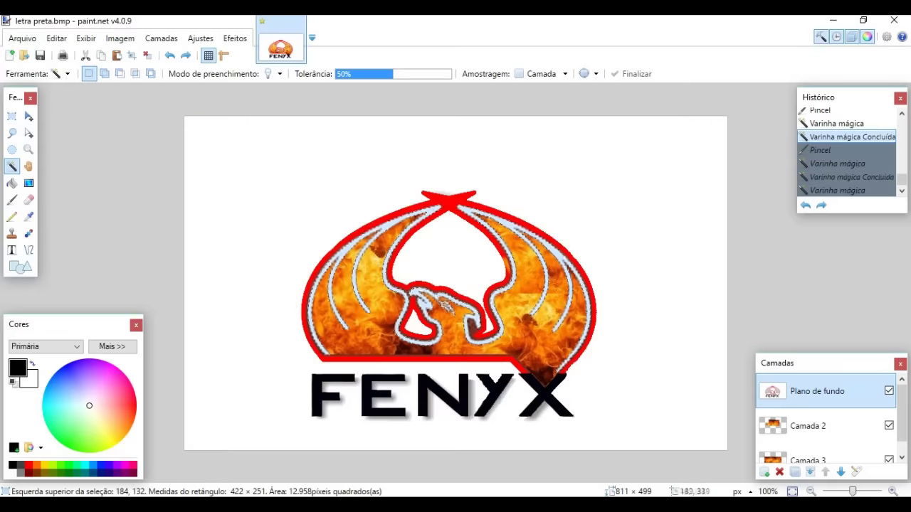
- Paint the selected inner lines of the wings and head white with the 65-pixel brush
{"action": "key", "text": "b"}
{"action": "left_click", "coordinate": [363, 318]}
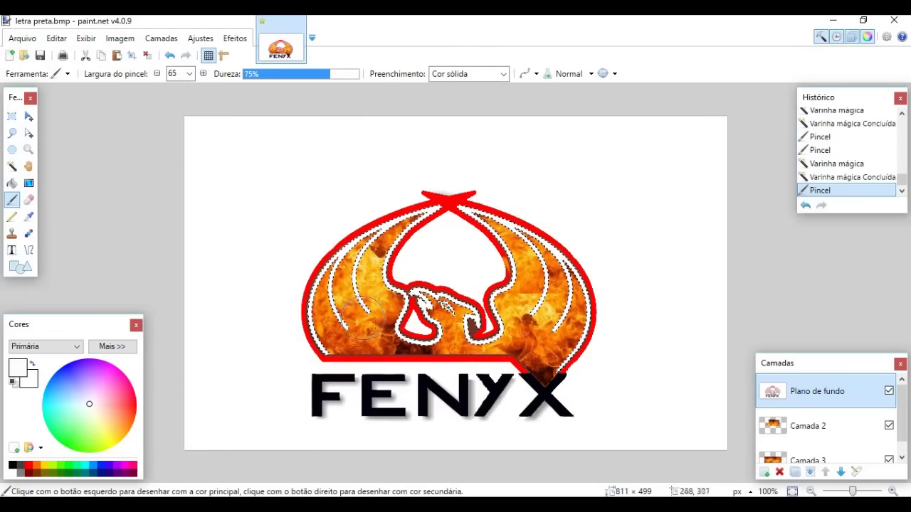
- Try to erase the selected inner lines so the fire layers show through
{"action": "left_click", "coordinate": [28, 199]}
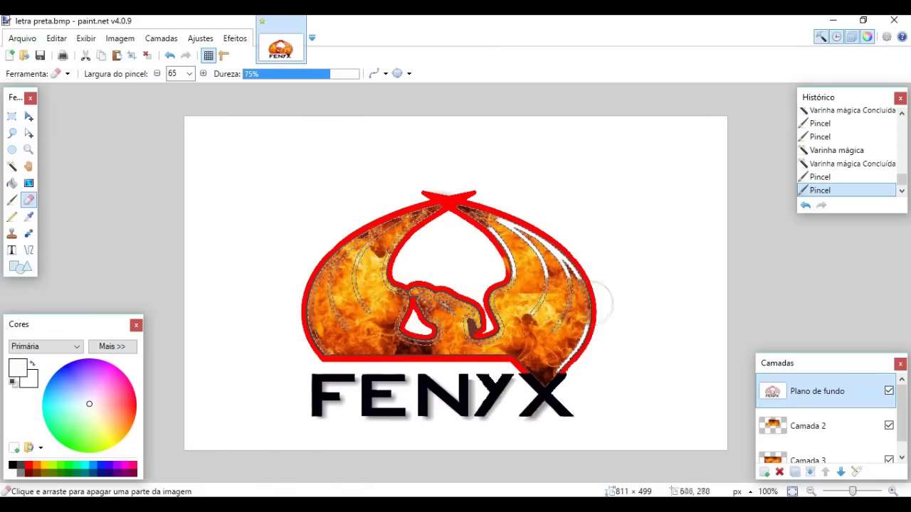
{"action": "key", "text": "s"}
{"action": "left_click", "coordinate": [445, 306]}
{"action": "key", "text": "ctrl+z"}
{"action": "key", "text": "ctrl+z"}
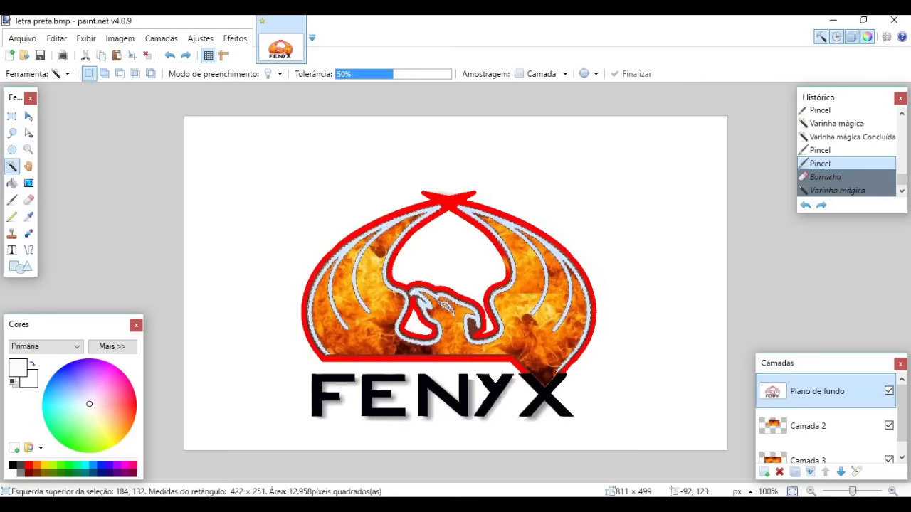
- Try to paint the selected inner lines red, and clear the selection
{"action": "left_click", "coordinate": [11, 200]}
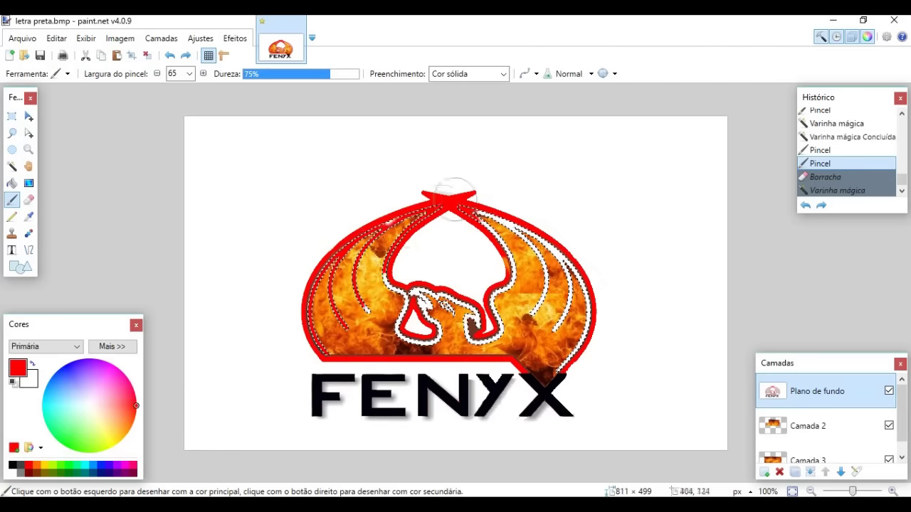
{"action": "left_click_drag", "start_coordinate": [575, 289], "coordinate": [575, 290]}
{"action": "key", "text": "s"}
{"action": "key", "text": "ctrl+z"}
{"action": "left_click", "coordinate": [142, 207]}
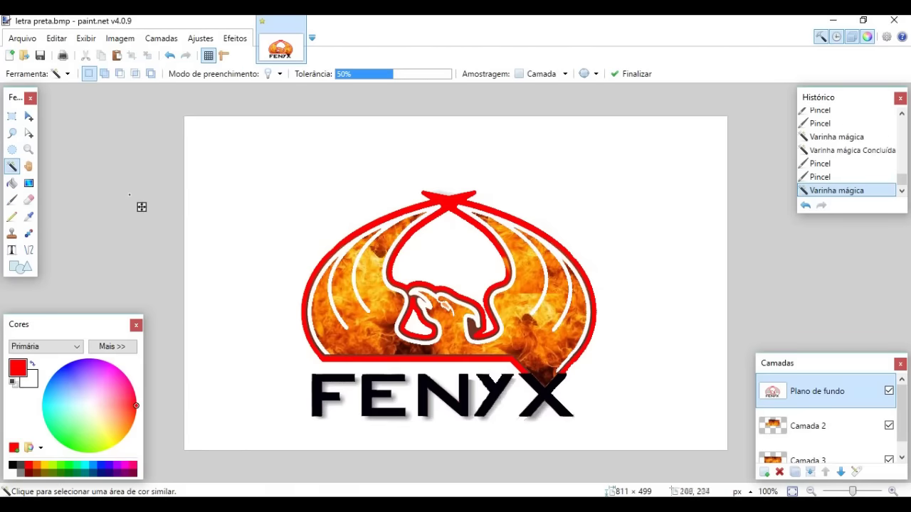
- Try to erase the red outline using a Magic wand selection, and clear the selection
{"action": "scroll", "coordinate": [142, 207], "scroll_direction": "down", "scroll_amount": 2}
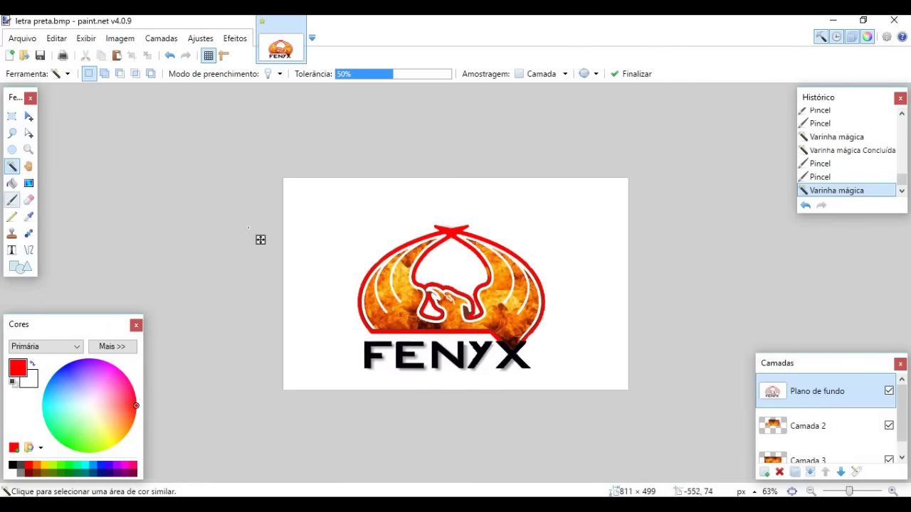
{"action": "left_click", "coordinate": [361, 296]}
{"action": "key", "text": "e"}
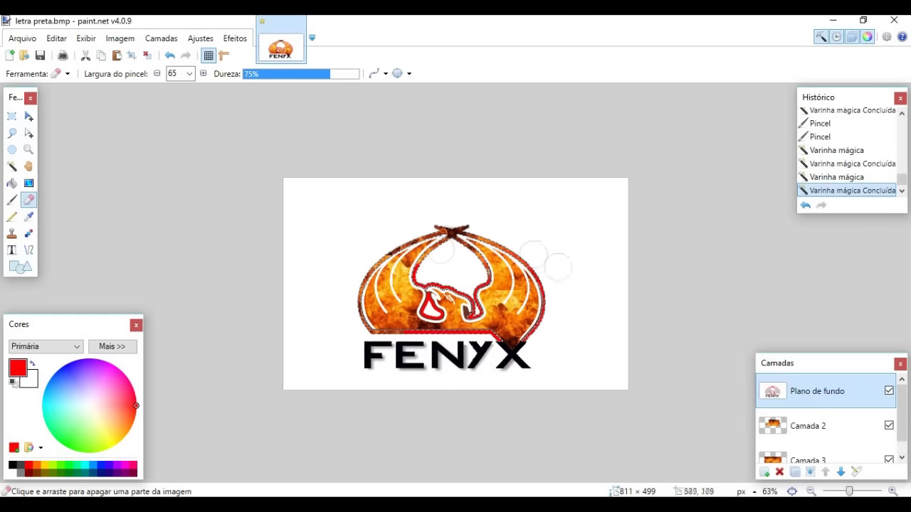
{"action": "left_click_drag", "start_coordinate": [543, 334], "coordinate": [530, 278]}
{"action": "scroll", "coordinate": [498, 299], "scroll_direction": "up", "scroll_amount": 1}
{"action": "key", "text": "ctrl+z"}
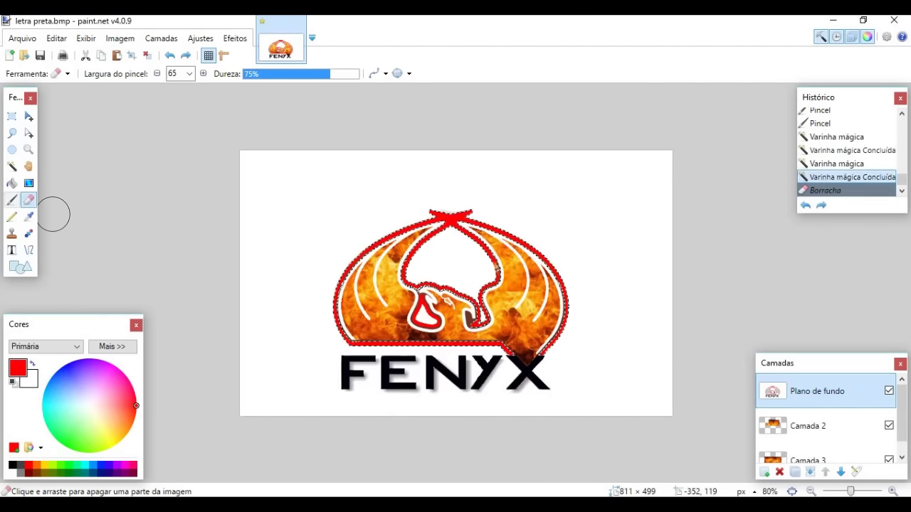
{"action": "key", "text": "s"}
{"action": "left_click", "coordinate": [138, 261]}
- Try to erase the white background around the upper left of the left wing
{"action": "key", "text": "e"}
{"action": "mouse_move", "coordinate": [306, 265]}
{"action": "left_mouse_down"}
{"action": "mouse_move", "coordinate": [344, 262]}
{"action": "mouse_move", "coordinate": [346, 253]}
{"action": "mouse_move", "coordinate": [326, 268]}
{"action": "mouse_move", "coordinate": [336, 235]}
{"action": "left_mouse_up"}
{"action": "key", "text": "ctrl+z"}
{"action": "key", "text": "ctrl+z"}
{"action": "key", "text": "ctrl+z"}
{"action": "key", "text": "ctrl+z"}
{"action": "left_click_drag", "start_coordinate": [347, 229], "coordinate": [366, 233]}
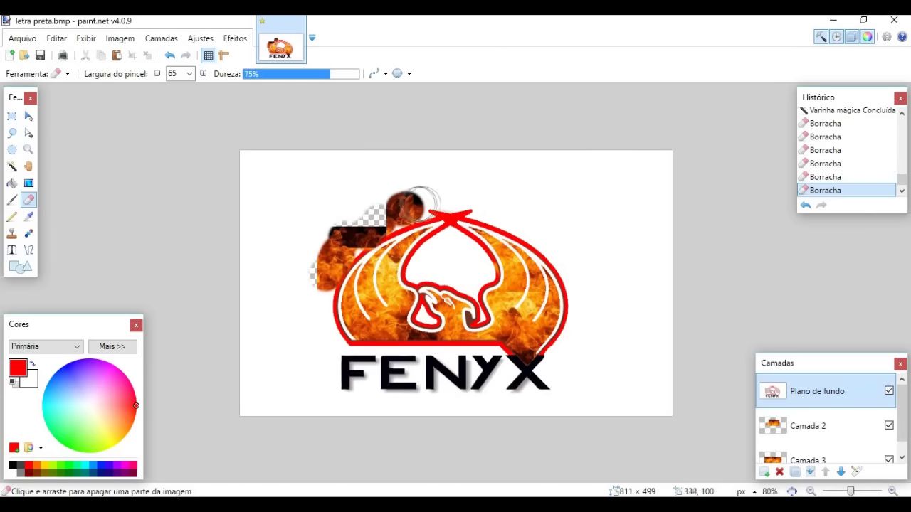
{"action": "key", "text": "ctrl+z"}
{"action": "key", "text": "ctrl+z"}
{"action": "key", "text": "ctrl+z"}
{"action": "key", "text": "ctrl+z"}
{"action": "key", "text": "ctrl+z"}
{"action": "key", "text": "ctrl+z"}
{"action": "key", "text": "ctrl+z"}
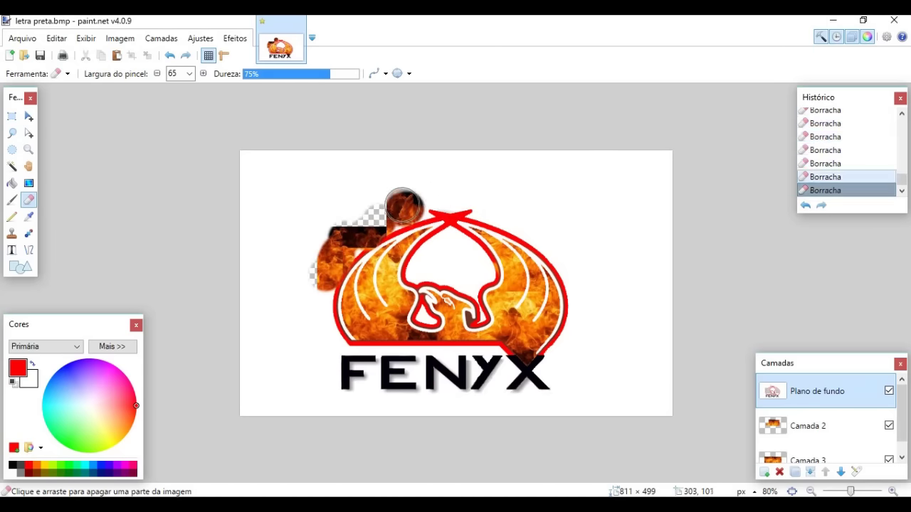
- Try to select the letters of FENYX one after another with the Magic wand
{"action": "left_click", "coordinate": [11, 166]}
{"action": "left_click", "coordinate": [356, 382], "text": "ctrl"}
{"action": "left_click", "coordinate": [403, 376], "text": "ctrl"}
{"action": "left_click", "coordinate": [443, 377], "text": "ctrl"}
{"action": "left_click", "coordinate": [486, 373], "text": "ctrl"}
{"action": "left_click", "coordinate": [533, 378], "text": "ctrl"}
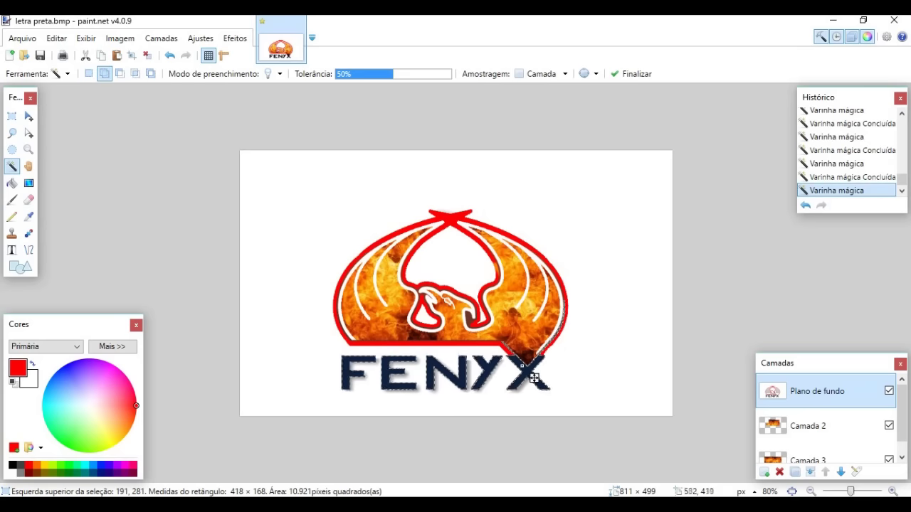
{"action": "key", "text": "ctrl+z"}
{"action": "key", "text": "ctrl+z"}
{"action": "key", "text": "ctrl+z"}
{"action": "key", "text": "ctrl+z"}
{"action": "key", "text": "ctrl+z"}
{"action": "key", "text": "ctrl+z"}
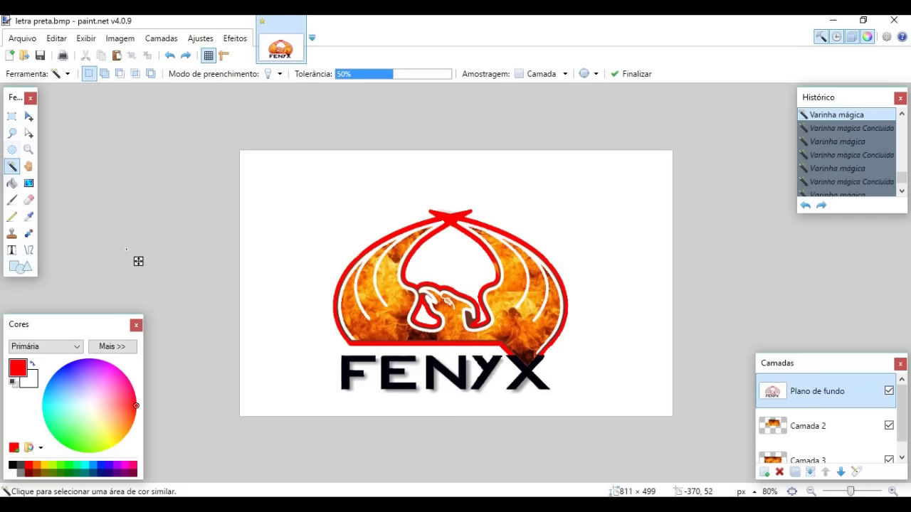
- Erase the FENYX lettering beneath the emblem with the 65-pixel eraser
{"action": "left_click", "coordinate": [29, 200]}
{"action": "mouse_move", "coordinate": [355, 388]}
{"action": "left_mouse_down"}
{"action": "mouse_move", "coordinate": [536, 359]}
{"action": "mouse_move", "coordinate": [505, 364]}
{"action": "left_mouse_up"}
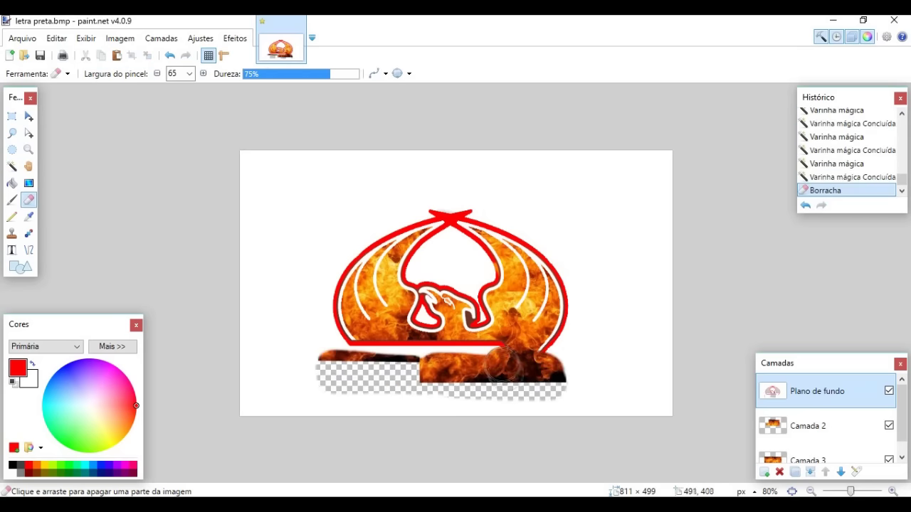
- Draw a thin red pencil line across the gap in the emblem's bottom outline
{"action": "scroll", "coordinate": [512, 336], "scroll_direction": "up", "scroll_amount": 6, "text": "ctrl"}
{"action": "key", "text": "p"}
{"action": "left_click_drag", "start_coordinate": [384, 373], "coordinate": [711, 358]}
{"action": "scroll", "coordinate": [484, 368], "scroll_direction": "up", "scroll_amount": 3, "text": "ctrl"}
{"action": "scroll", "coordinate": [712, 358], "scroll_direction": "down", "scroll_amount": 2, "text": "ctrl"}
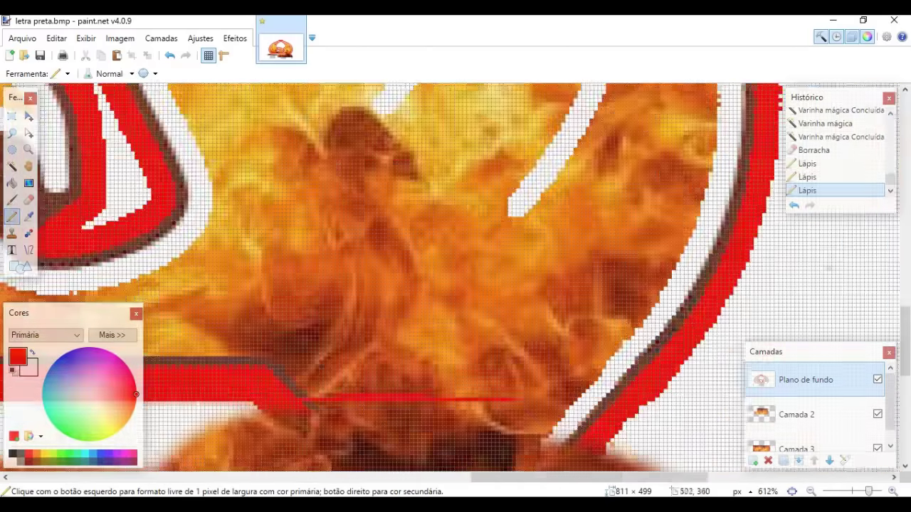
- Erase the area just beneath the gap and continue the red pencil line to the right part of the outline
{"action": "scroll", "coordinate": [456, 285], "scroll_direction": "down", "scroll_amount": 3}
{"action": "key", "text": "e"}
{"action": "left_click_drag", "start_coordinate": [315, 294], "coordinate": [427, 346]}
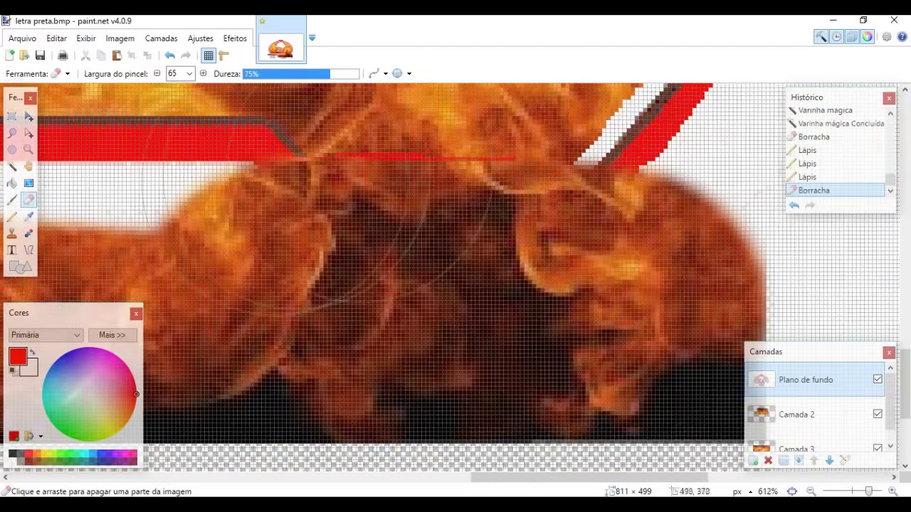
{"action": "scroll", "coordinate": [421, 210], "scroll_direction": "up", "scroll_amount": 1, "text": "ctrl"}
{"action": "left_click", "coordinate": [12, 216]}
{"action": "left_click_drag", "start_coordinate": [545, 157], "coordinate": [694, 158]}
- Move Camada 3 above Camada 2, hide both fire layers and make Plano de fundo the active layer
{"action": "mouse_move", "coordinate": [797, 414]}
{"action": "left_mouse_down"}
{"action": "mouse_move", "coordinate": [814, 380]}
{"action": "mouse_move", "coordinate": [797, 449]}
{"action": "left_mouse_up"}
{"action": "left_click", "coordinate": [878, 414]}
{"action": "left_click", "coordinate": [877, 448]}
{"action": "left_click", "coordinate": [805, 380]}
{"action": "scroll", "coordinate": [455, 285], "scroll_direction": "up", "scroll_amount": 2}
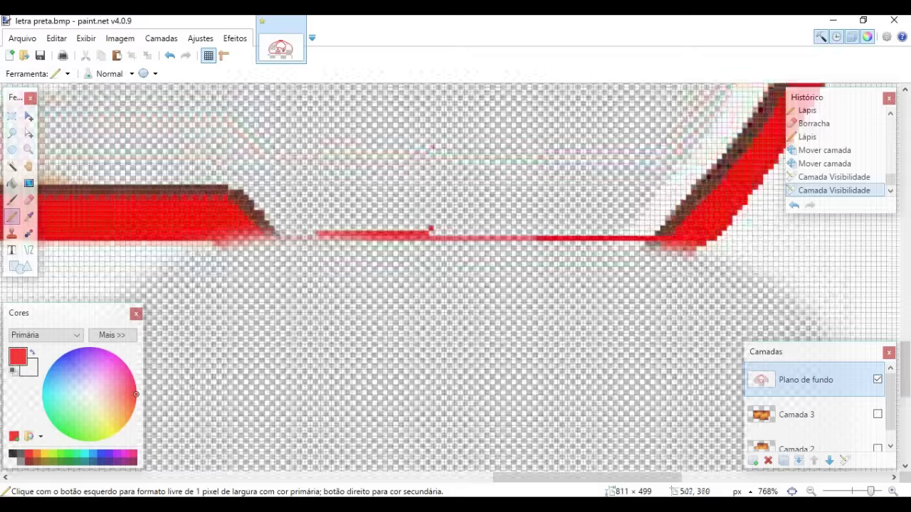
- Fill in and thicken the thin red bottom line across the gap with pencil strokes
{"action": "left_click_drag", "start_coordinate": [472, 237], "coordinate": [519, 237]}
{"action": "left_click", "coordinate": [631, 233]}
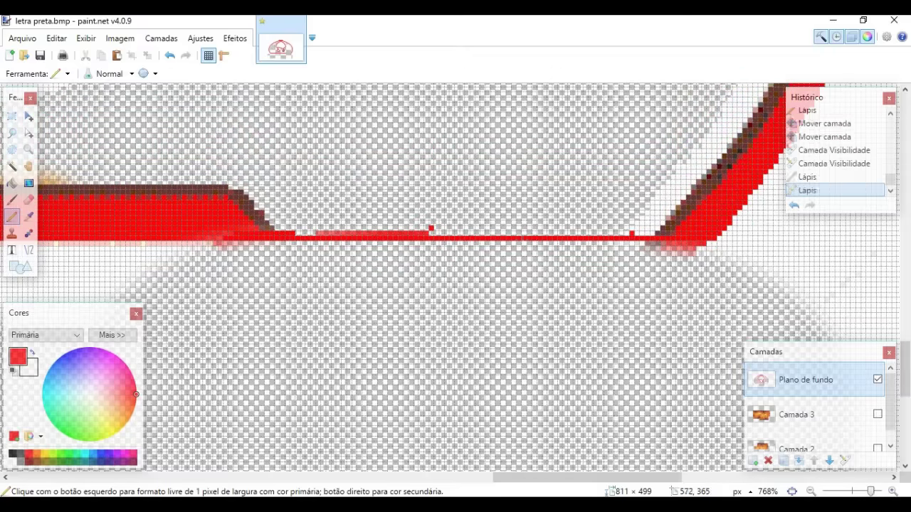
{"action": "mouse_move", "coordinate": [641, 226]}
{"action": "left_mouse_down"}
{"action": "mouse_move", "coordinate": [263, 225]}
{"action": "mouse_move", "coordinate": [263, 198]}
{"action": "left_mouse_up"}
- Set the brush width to 4 and paint the bottom outline's gap red to match the outline's thickness
{"action": "key", "text": "ctrl+b"}
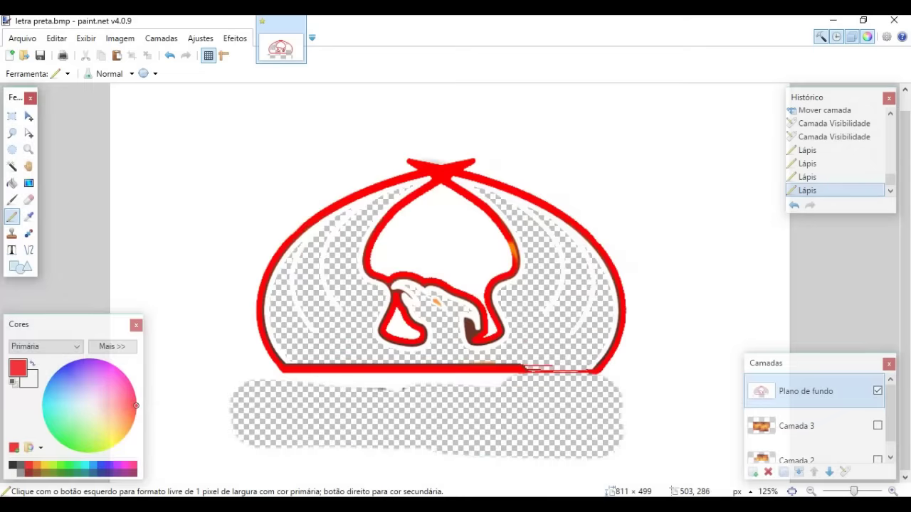
{"action": "key", "text": "b"}
{"action": "scroll", "coordinate": [587, 353], "scroll_direction": "up", "scroll_amount": 5}
{"action": "left_click", "coordinate": [190, 73]}
{"action": "left_click", "coordinate": [184, 121]}
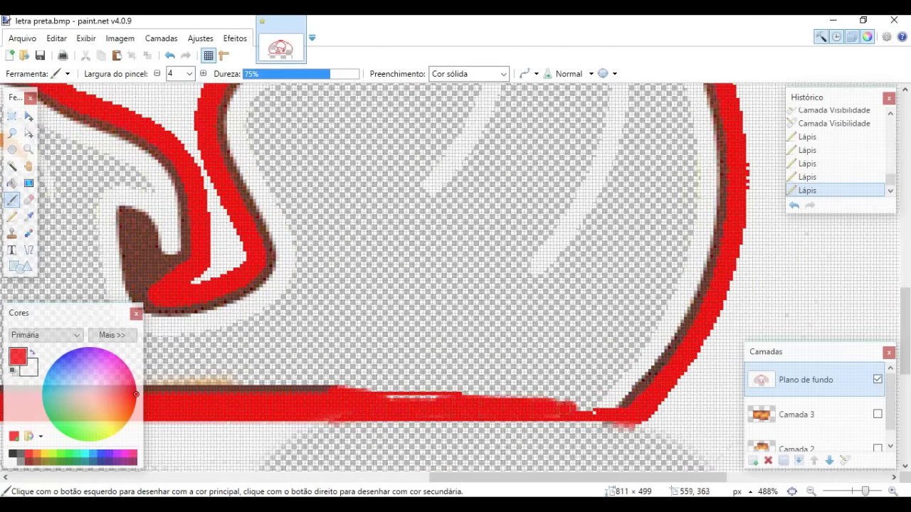
{"action": "left_click", "coordinate": [514, 423]}
- Sample the dark brown of the outline's inner edge and extend it with the pencil along the top of the red bottom line
{"action": "scroll", "coordinate": [513, 422], "scroll_direction": "up", "scroll_amount": 4}
{"action": "key", "text": "k"}
{"action": "left_click", "coordinate": [435, 404]}
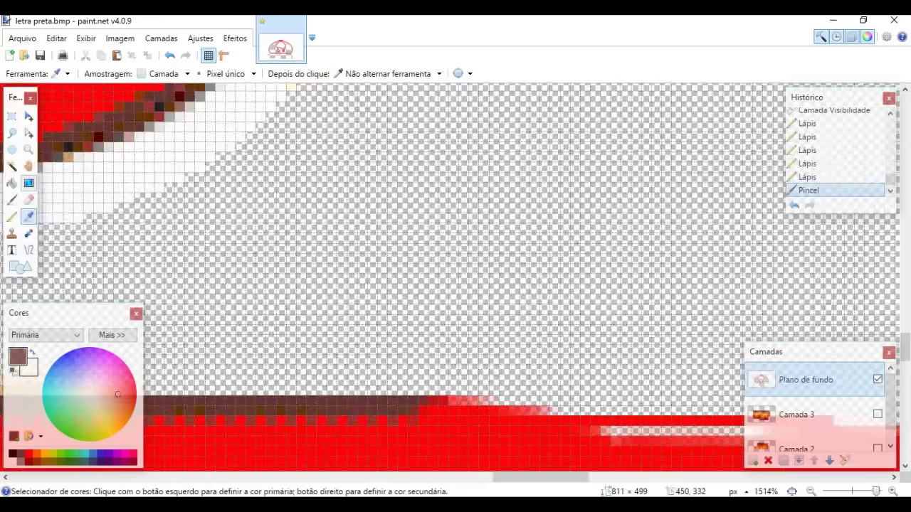
{"action": "key", "text": "p"}
{"action": "scroll", "coordinate": [455, 277], "scroll_direction": "right", "scroll_amount": 3}
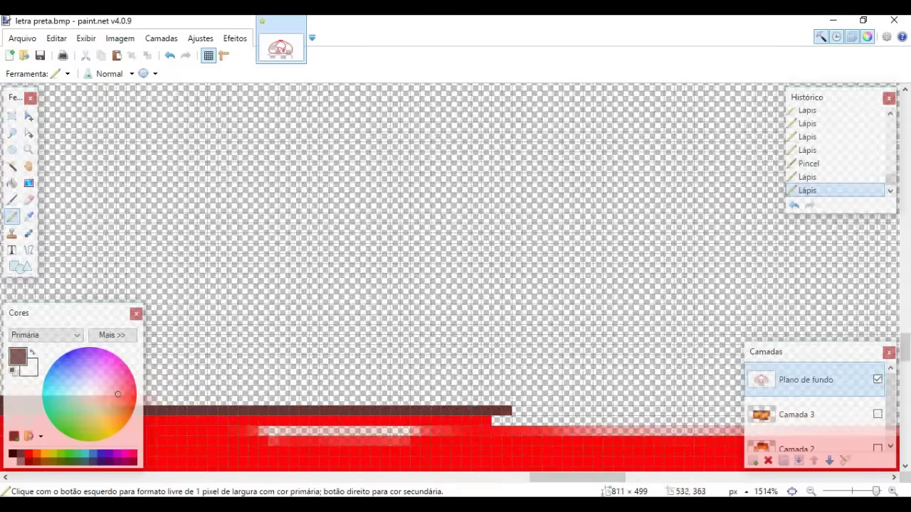
{"action": "scroll", "coordinate": [455, 278], "scroll_direction": "right", "scroll_amount": 3}
- Set the secondary colour to red and fill the pale holes in the red bottom line beneath the brown edge
{"action": "left_click", "coordinate": [28, 368]}
{"action": "left_click", "coordinate": [29, 454]}
{"action": "left_click_drag", "start_coordinate": [306, 421], "coordinate": [390, 420]}
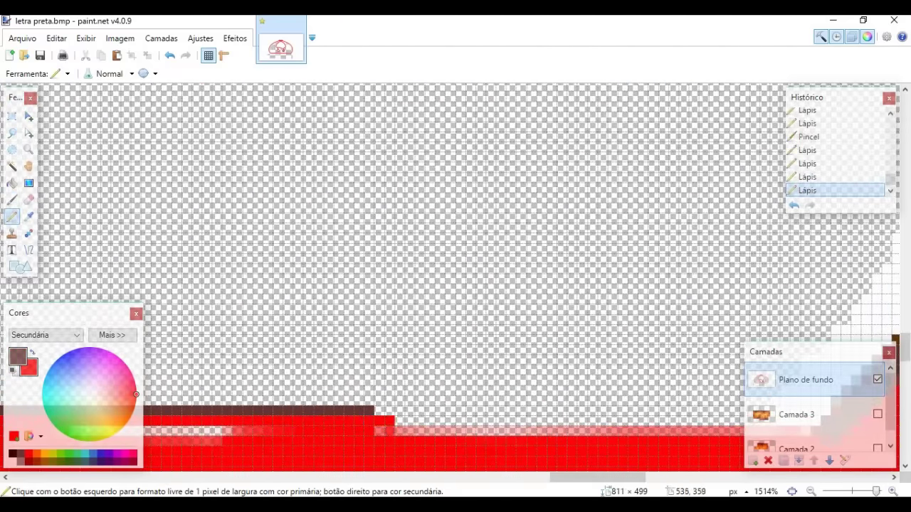
{"action": "left_click_drag", "start_coordinate": [182, 441], "coordinate": [145, 442]}
{"action": "scroll", "coordinate": [456, 278], "scroll_direction": "left", "scroll_amount": 3}
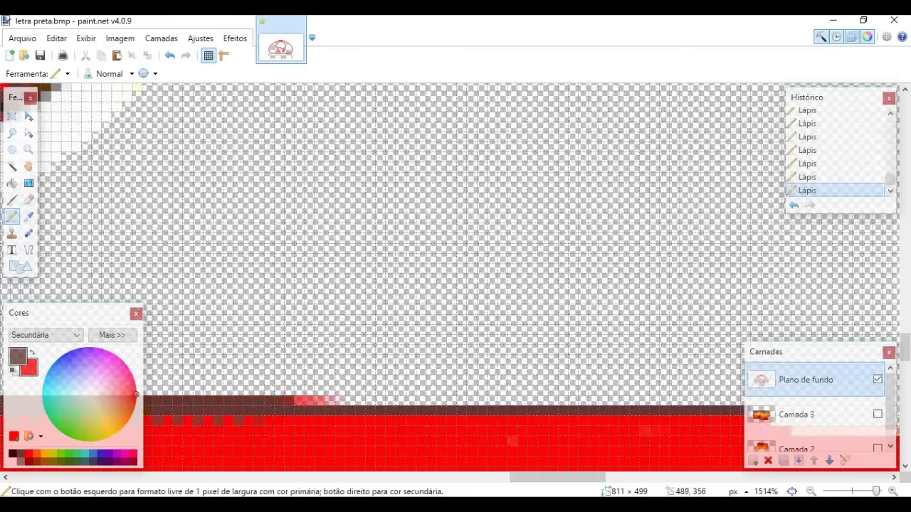
- Continue the dark brown edge to the outline's bottom-right corner and pencil the gap beneath it red
{"action": "scroll", "coordinate": [456, 277], "scroll_direction": "right", "scroll_amount": 3}
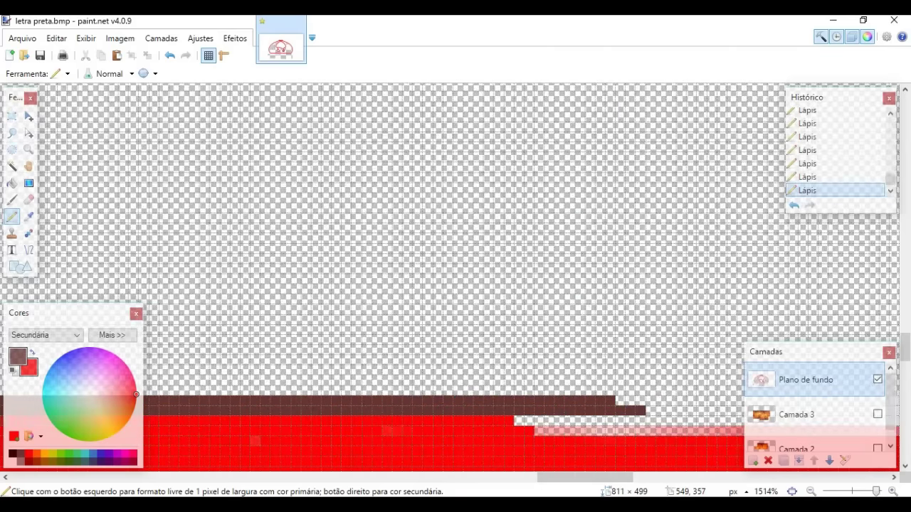
{"action": "scroll", "coordinate": [456, 277], "scroll_direction": "right", "scroll_amount": 3}
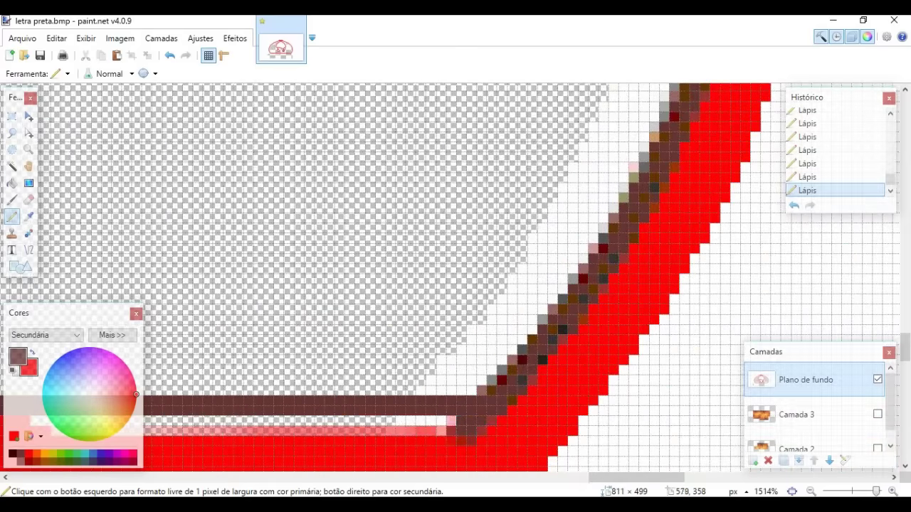
{"action": "left_click_drag", "start_coordinate": [456, 420], "coordinate": [135, 420]}
{"action": "scroll", "coordinate": [455, 278], "scroll_direction": "left", "scroll_amount": 5}
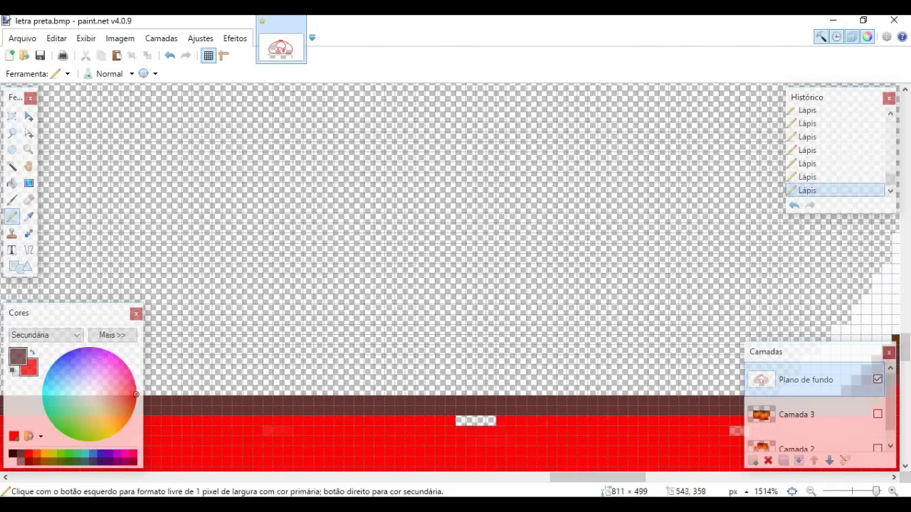
{"action": "scroll", "coordinate": [456, 277], "scroll_direction": "right", "scroll_amount": 3}
{"action": "scroll", "coordinate": [455, 277], "scroll_direction": "down", "scroll_amount": 5}
{"action": "scroll", "coordinate": [456, 277], "scroll_direction": "down", "scroll_amount": 4}
{"action": "scroll", "coordinate": [455, 277], "scroll_direction": "up", "scroll_amount": 4}
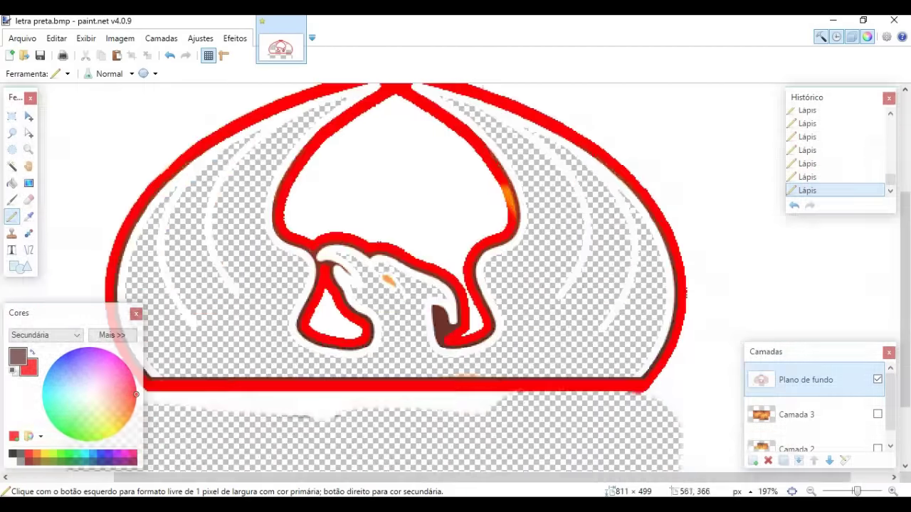
{"action": "scroll", "coordinate": [456, 277], "scroll_direction": "down", "scroll_amount": 5}
- Set the brush width to 50 and paint white over the transparent area beneath the logo
{"action": "left_click", "coordinate": [12, 199]}
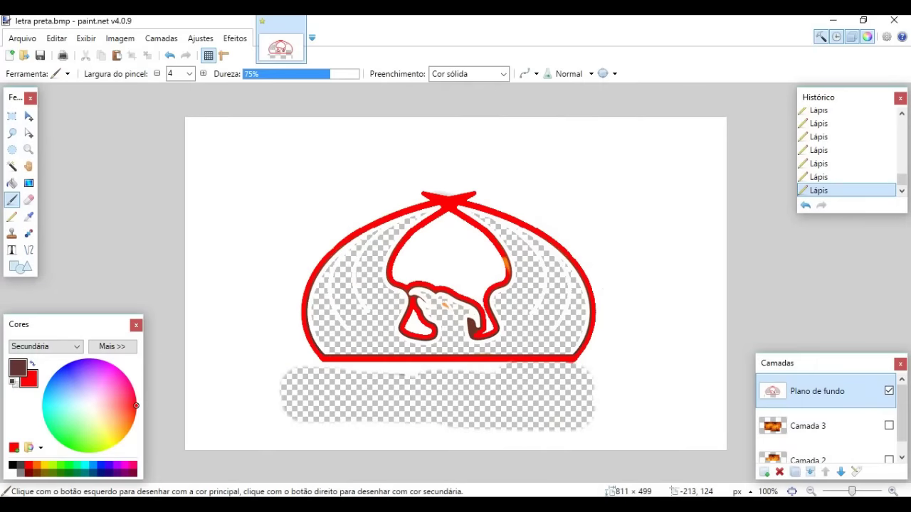
{"action": "type", "text": "50"}
{"action": "mouse_move", "coordinate": [278, 385]}
{"action": "left_mouse_down"}
{"action": "mouse_move", "coordinate": [340, 377]}
{"action": "mouse_move", "coordinate": [378, 402]}
{"action": "left_mouse_up"}
{"action": "mouse_move", "coordinate": [498, 388]}
{"action": "left_mouse_down"}
{"action": "mouse_move", "coordinate": [507, 419]}
{"action": "mouse_move", "coordinate": [561, 408]}
{"action": "mouse_move", "coordinate": [585, 389]}
{"action": "left_mouse_up"}
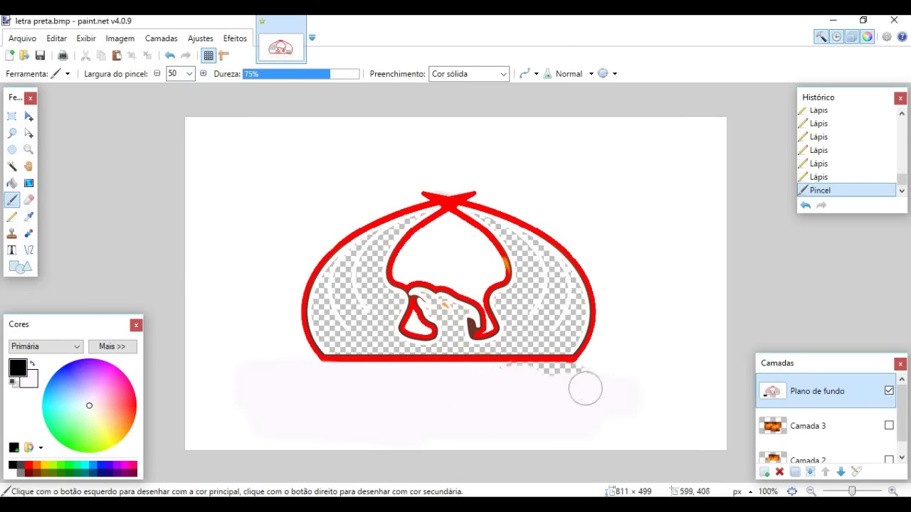
- Show Camada 3 and restore the faded lower edge of the bottom outline with red pencil strokes
{"action": "left_click", "coordinate": [888, 426]}
{"action": "scroll", "coordinate": [591, 398], "scroll_direction": "up", "scroll_amount": 8}
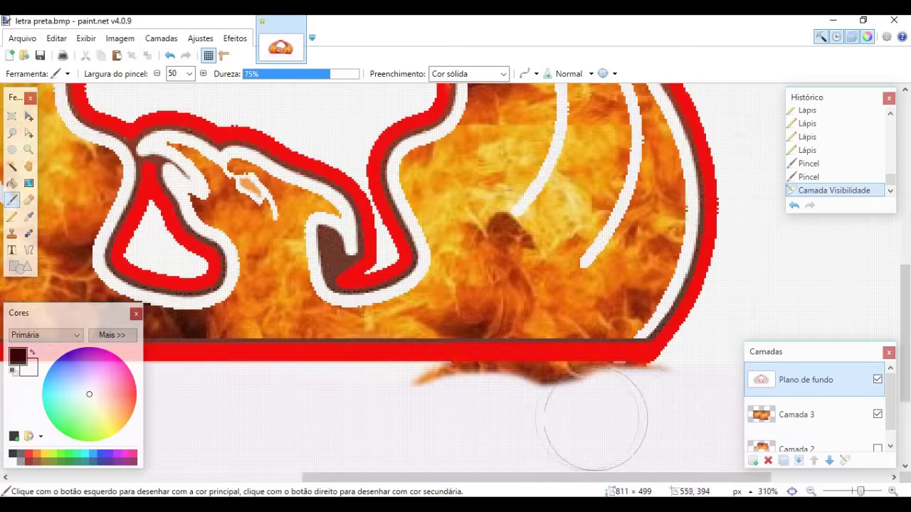
{"action": "scroll", "coordinate": [559, 381], "scroll_direction": "up", "scroll_amount": 3}
{"action": "key", "text": "p"}
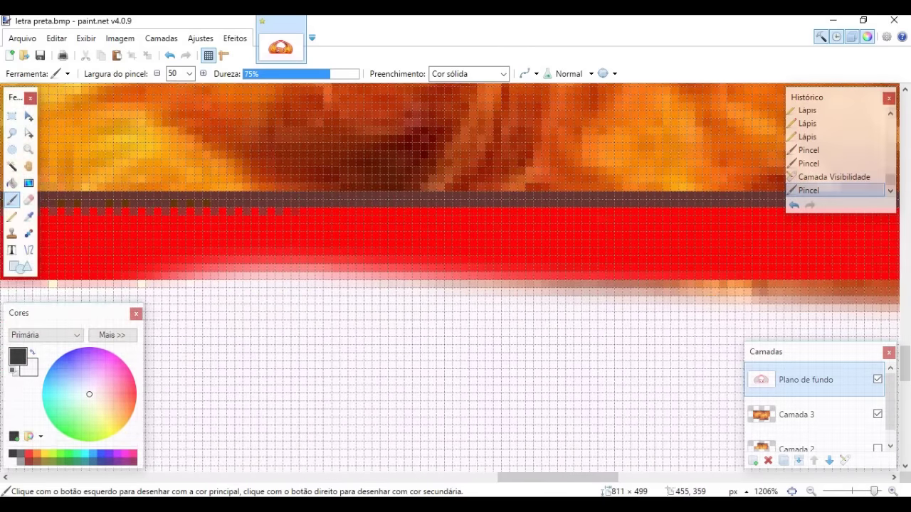
{"action": "left_click", "coordinate": [136, 397]}
{"action": "left_click_drag", "start_coordinate": [154, 275], "coordinate": [250, 275]}
{"action": "left_click_drag", "start_coordinate": [478, 268], "coordinate": [185, 268]}
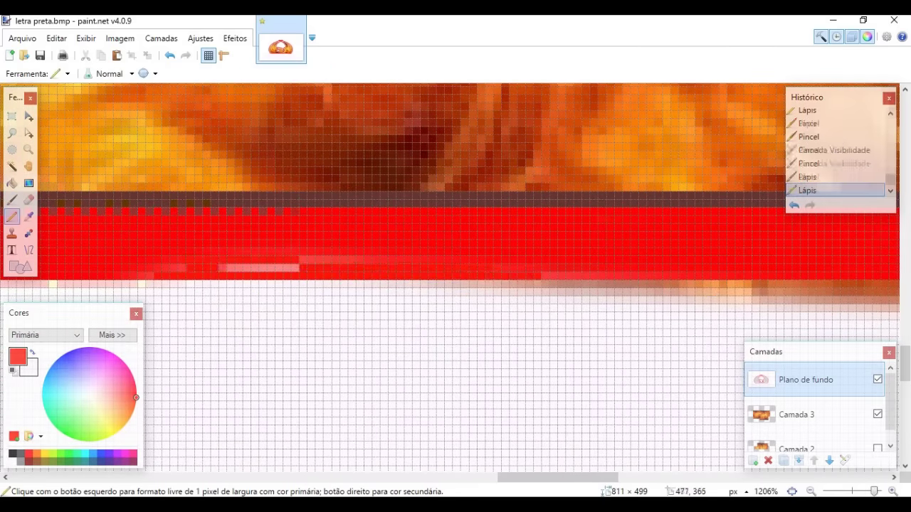
- Cover the fire texture remnants just beneath the right part of the bottom outline with white pencil strokes
{"action": "scroll", "coordinate": [455, 277], "scroll_direction": "right", "scroll_amount": 3}
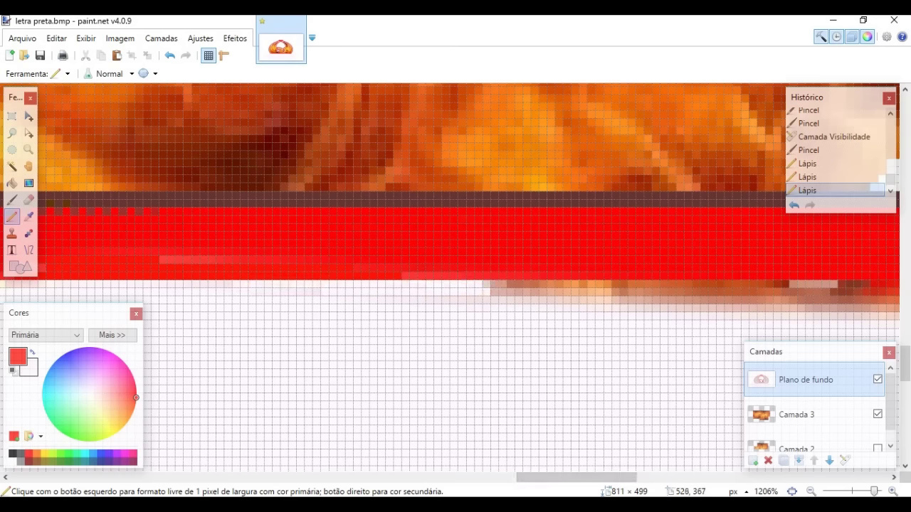
{"action": "scroll", "coordinate": [455, 278], "scroll_direction": "right", "scroll_amount": 5}
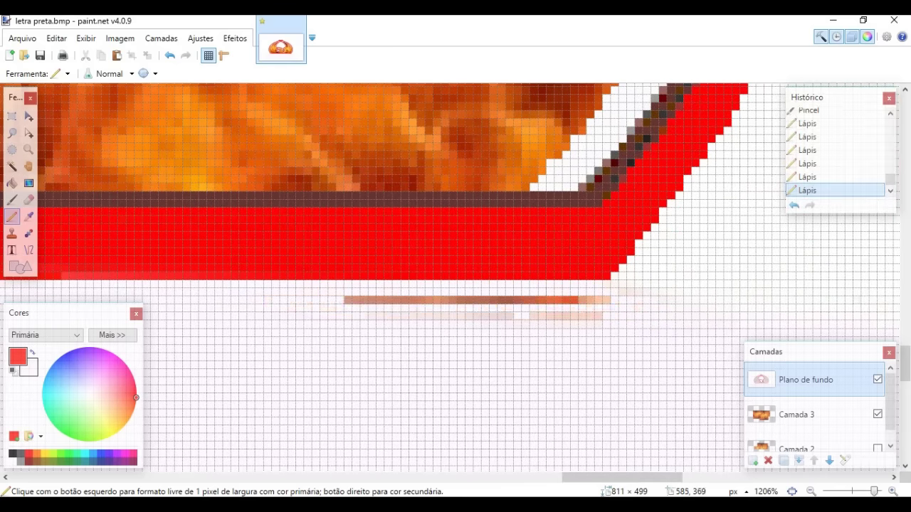
{"action": "scroll", "coordinate": [456, 278], "scroll_direction": "down", "scroll_amount": 10}
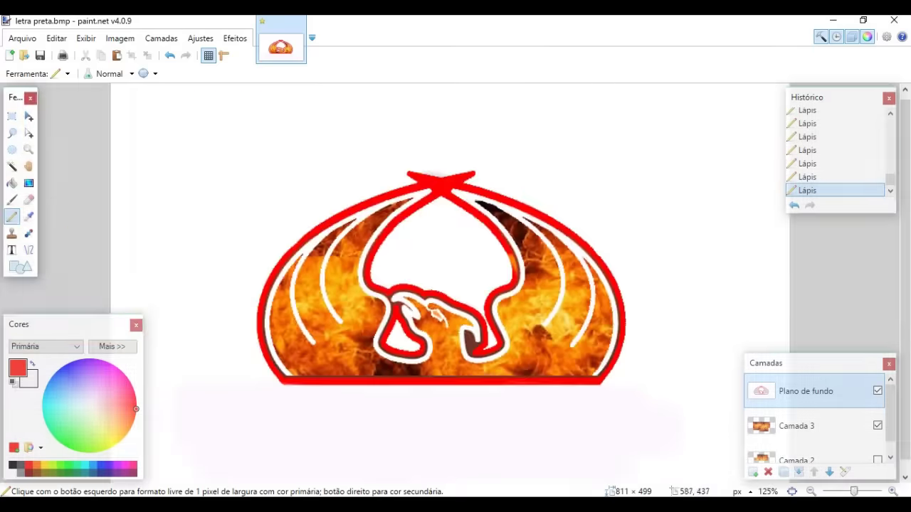
- Sample the background white and select the background around the logo with the magic wand at 50% tolerance
{"action": "left_click", "coordinate": [29, 216]}
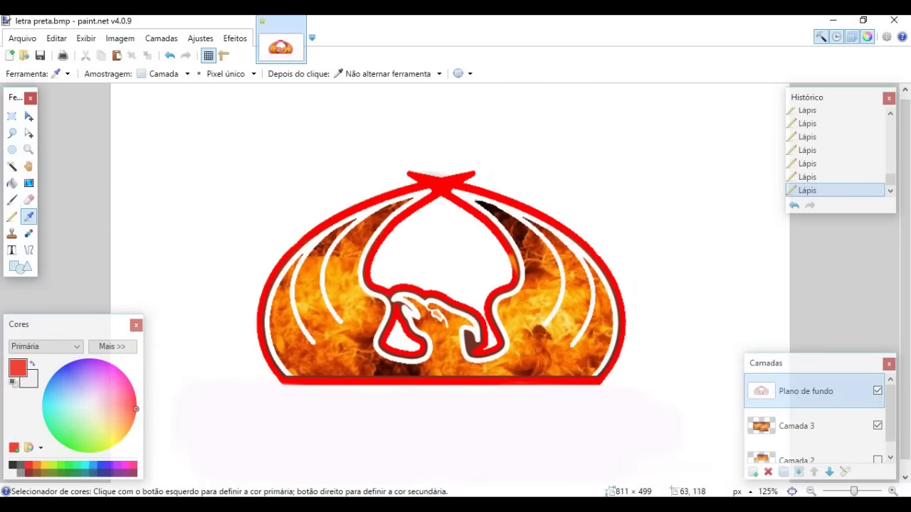
{"action": "left_click", "coordinate": [173, 198]}
{"action": "left_click", "coordinate": [11, 166]}
{"action": "left_click", "coordinate": [402, 454]}
{"action": "scroll", "coordinate": [678, 442], "scroll_direction": "down", "scroll_amount": 3}
{"action": "left_click_drag", "start_coordinate": [598, 381], "coordinate": [513, 387]}
{"action": "left_click", "coordinate": [618, 323]}
{"action": "left_click_drag", "start_coordinate": [619, 323], "coordinate": [614, 337]}
- Set the eraser width to 300 and erase the selected background from Plano de fundo
{"action": "key", "text": "e"}
{"action": "left_click", "coordinate": [189, 73]}
{"action": "left_click", "coordinate": [181, 285]}
{"action": "mouse_move", "coordinate": [256, 213]}
{"action": "left_mouse_down"}
{"action": "mouse_move", "coordinate": [644, 189]}
{"action": "mouse_move", "coordinate": [294, 397]}
{"action": "mouse_move", "coordinate": [585, 355]}
{"action": "left_mouse_up"}
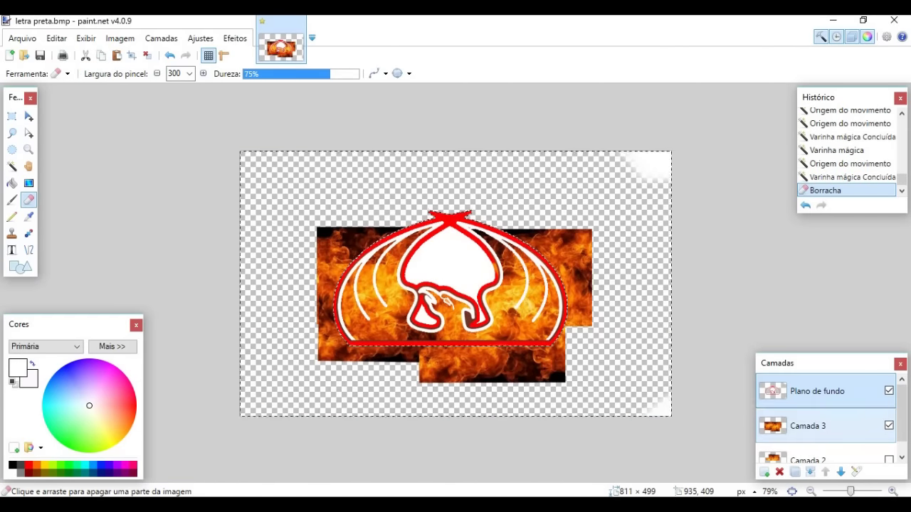
- Make Camada 3 the active layer and erase the fire texture outside the logo's outline
{"action": "left_click", "coordinate": [889, 425]}
{"action": "left_click", "coordinate": [889, 425]}
{"action": "scroll", "coordinate": [601, 292], "scroll_direction": "up", "scroll_amount": 2}
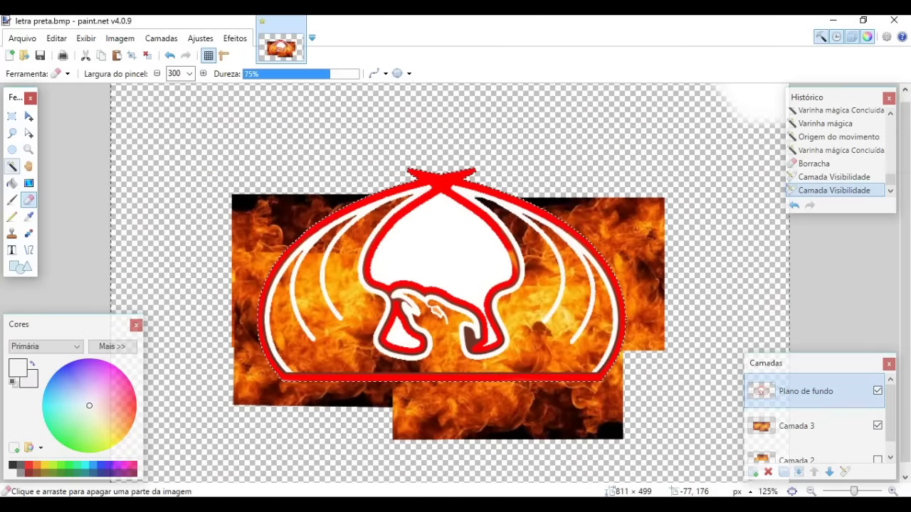
{"action": "left_click", "coordinate": [797, 425]}
{"action": "mouse_move", "coordinate": [187, 178]}
{"action": "left_mouse_down"}
{"action": "mouse_move", "coordinate": [498, 398]}
{"action": "mouse_move", "coordinate": [626, 207]}
{"action": "left_mouse_up"}
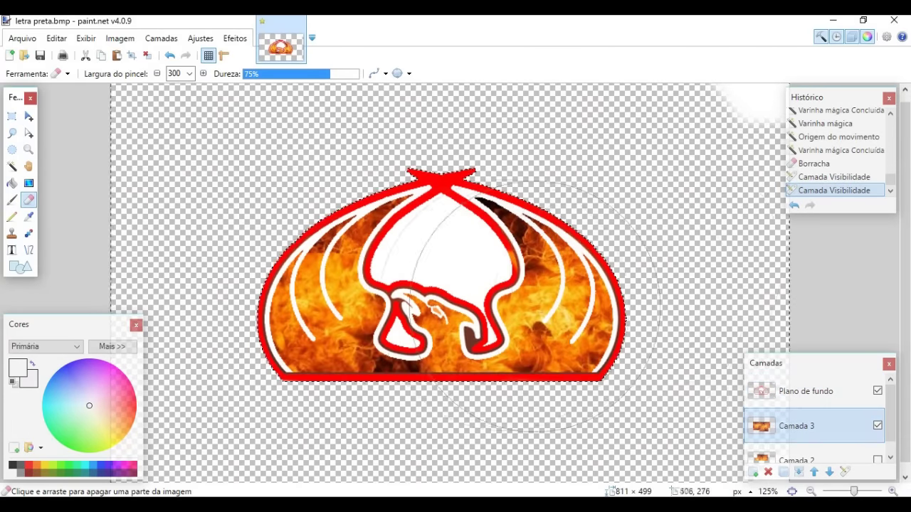
{"action": "scroll", "coordinate": [596, 282], "scroll_direction": "down", "scroll_amount": 2}
- Erase the white remnants in the canvas's right corners on Plano de fundo
{"action": "left_click", "coordinate": [817, 391]}
{"action": "left_click_drag", "start_coordinate": [605, 369], "coordinate": [623, 387]}
{"action": "left_click_drag", "start_coordinate": [603, 187], "coordinate": [624, 206]}
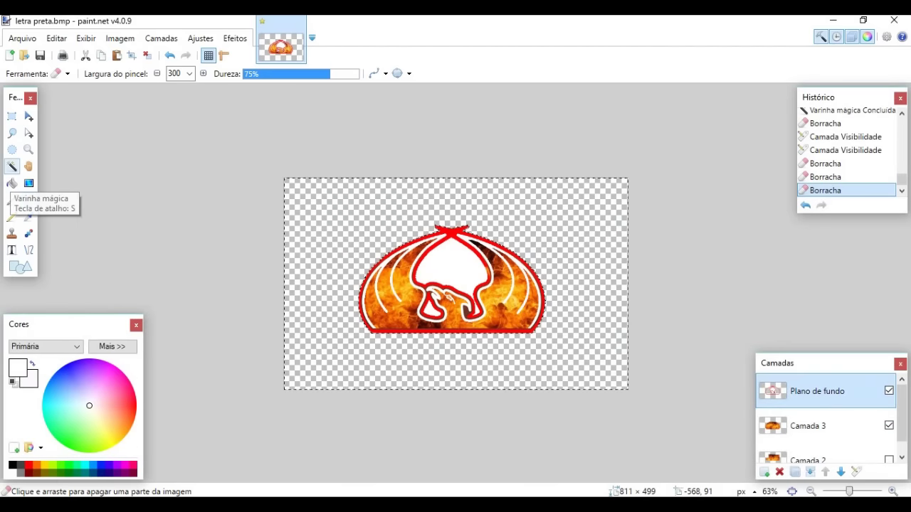
- Select the white inside of the logo's lower-left foot shape with the magic wand and paint it orange
{"action": "left_click", "coordinate": [12, 166]}
{"action": "left_click", "coordinate": [429, 305]}
{"action": "left_click", "coordinate": [437, 312]}
{"action": "scroll", "coordinate": [437, 312], "scroll_direction": "up", "scroll_amount": 2}
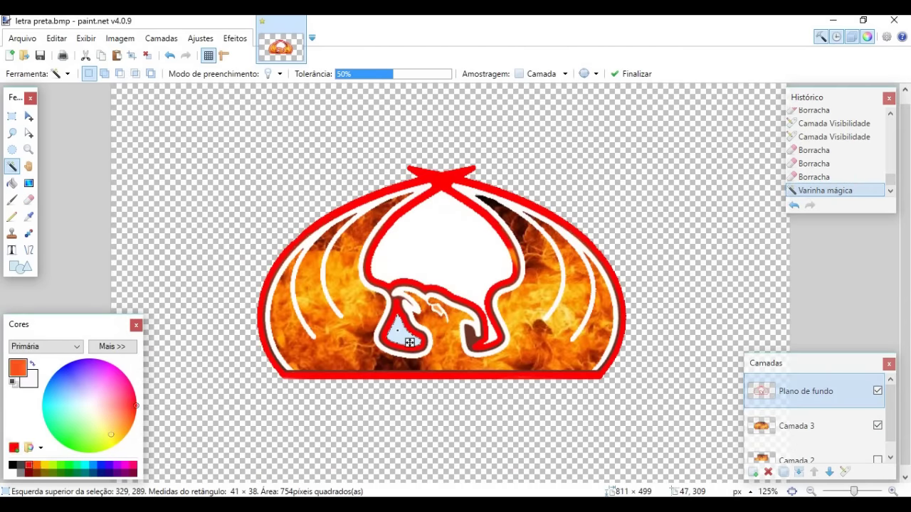
{"action": "left_click", "coordinate": [132, 425]}
{"action": "left_click", "coordinate": [11, 199]}
{"action": "left_click", "coordinate": [402, 335]}
- Select the large white area in the logo's centre with the magic wand and paint it orange
{"action": "left_click", "coordinate": [12, 166]}
{"action": "left_click", "coordinate": [441, 227]}
{"action": "left_click", "coordinate": [12, 199]}
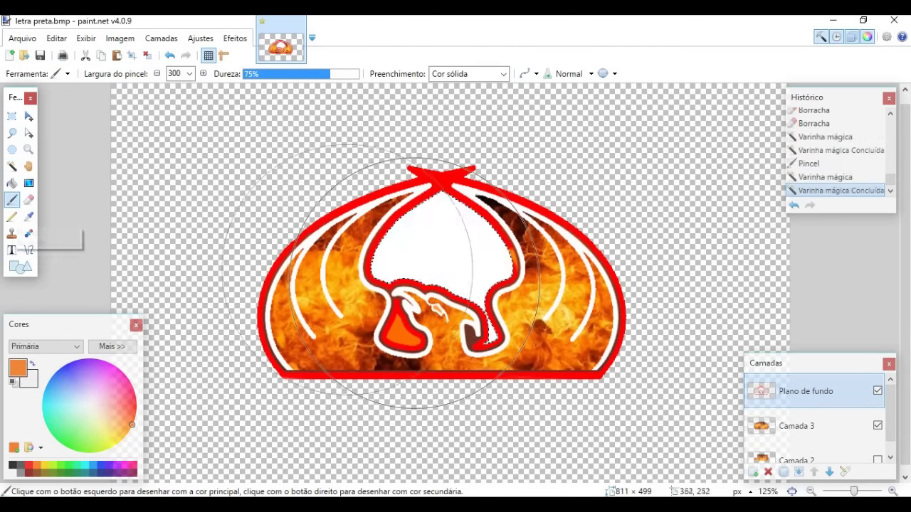
{"action": "left_click", "coordinate": [415, 283]}
- Erase the selected orange central area from Plano de fundo to expose the fire texture
{"action": "scroll", "coordinate": [411, 278], "scroll_direction": "down", "scroll_amount": 2}
{"action": "key", "text": "e"}
{"action": "left_click_drag", "start_coordinate": [406, 263], "coordinate": [324, 257]}
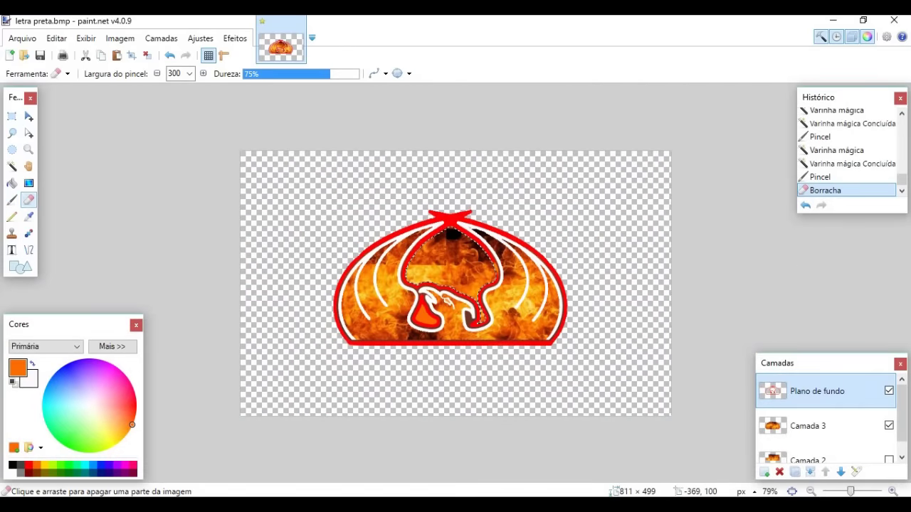
- Select the orange lower-left foot shape with the magic wand and erase it from Plano de fundo
{"action": "left_click", "coordinate": [12, 166]}
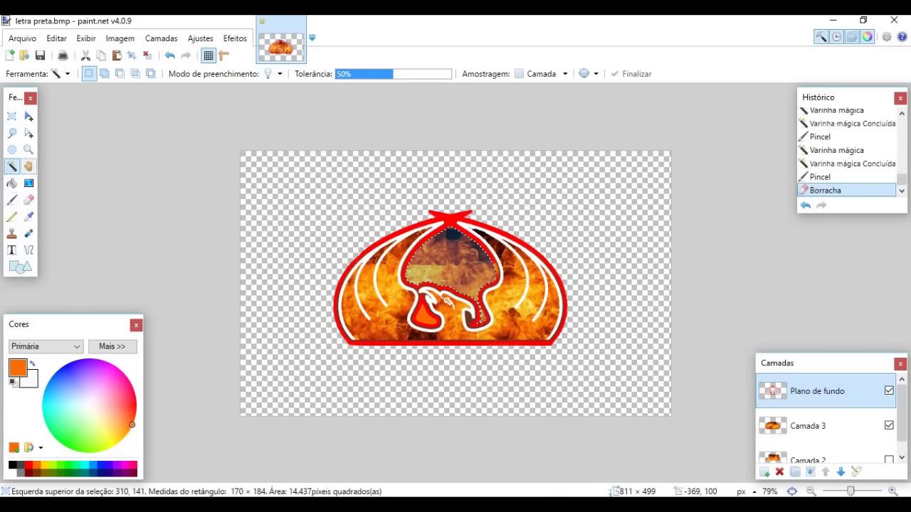
{"action": "left_click", "coordinate": [426, 320]}
{"action": "left_click", "coordinate": [29, 199]}
{"action": "left_click", "coordinate": [426, 320]}
- Try erasing a magic wand selection inside the logo from Plano de fundo and Camada 3, and undo the last erasure
{"action": "left_click", "coordinate": [12, 166]}
{"action": "left_click", "coordinate": [349, 335]}
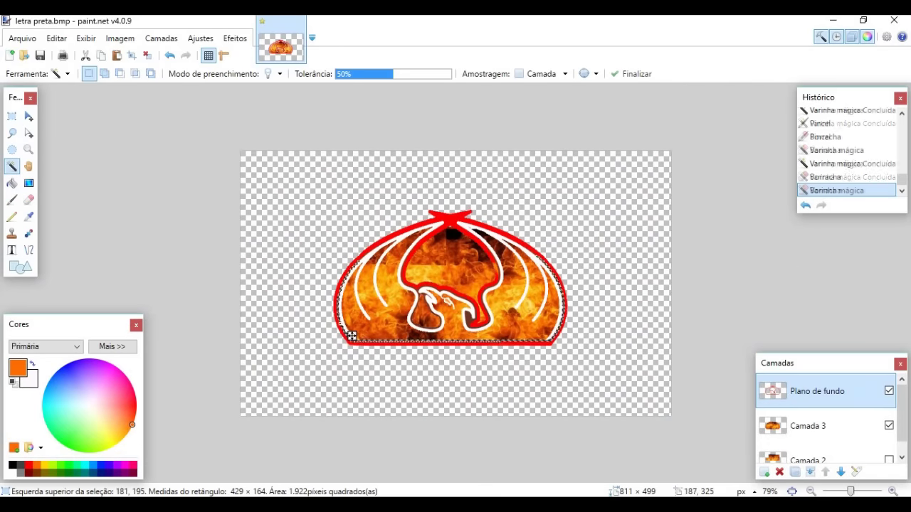
{"action": "left_click_drag", "start_coordinate": [349, 335], "coordinate": [314, 348]}
{"action": "left_click", "coordinate": [429, 330]}
{"action": "mouse_move", "coordinate": [431, 318]}
{"action": "left_mouse_down"}
{"action": "mouse_move", "coordinate": [398, 299]}
{"action": "mouse_move", "coordinate": [527, 284]}
{"action": "left_mouse_up"}
{"action": "key", "text": "e"}
{"action": "left_click", "coordinate": [807, 425]}
{"action": "mouse_move", "coordinate": [420, 342]}
{"action": "left_mouse_down"}
{"action": "mouse_move", "coordinate": [470, 298]}
{"action": "mouse_move", "coordinate": [539, 295]}
{"action": "left_mouse_up"}
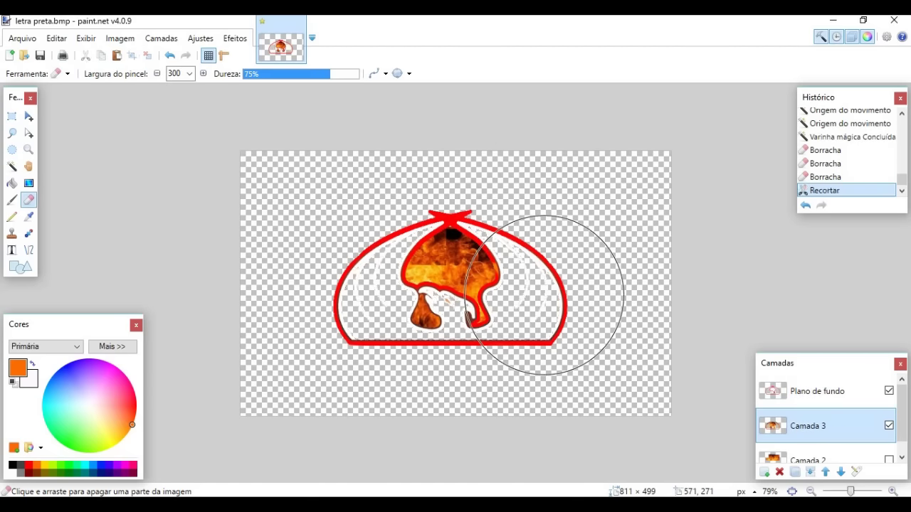
{"action": "key", "text": "ctrl+z"}
- Select the logo's central area with the magic wand on Plano de fundo
{"action": "left_click", "coordinate": [12, 165]}
{"action": "left_click", "coordinate": [456, 280]}
{"action": "left_click_drag", "start_coordinate": [456, 279], "coordinate": [451, 271]}
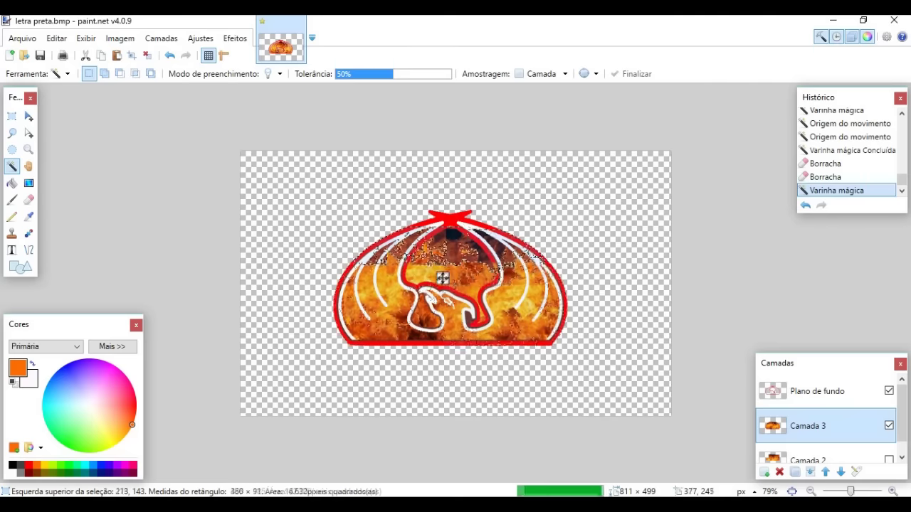
{"action": "left_click", "coordinate": [817, 391]}
{"action": "left_click", "coordinate": [462, 283]}
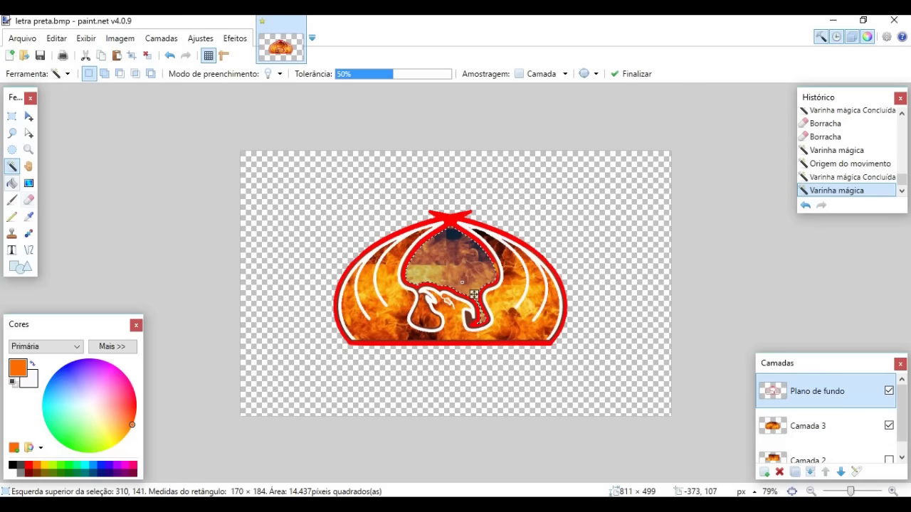
- Erase the selected central area from both Camada 3 and Plano de fundo so that it is transparent
{"action": "key", "text": "b"}
{"action": "mouse_move", "coordinate": [473, 294]}
{"action": "left_mouse_down"}
{"action": "mouse_move", "coordinate": [466, 245]}
{"action": "mouse_move", "coordinate": [442, 270]}
{"action": "mouse_move", "coordinate": [317, 271]}
{"action": "left_mouse_up"}
{"action": "left_click", "coordinate": [807, 425]}
{"action": "left_click", "coordinate": [29, 200]}
{"action": "left_click", "coordinate": [816, 391]}
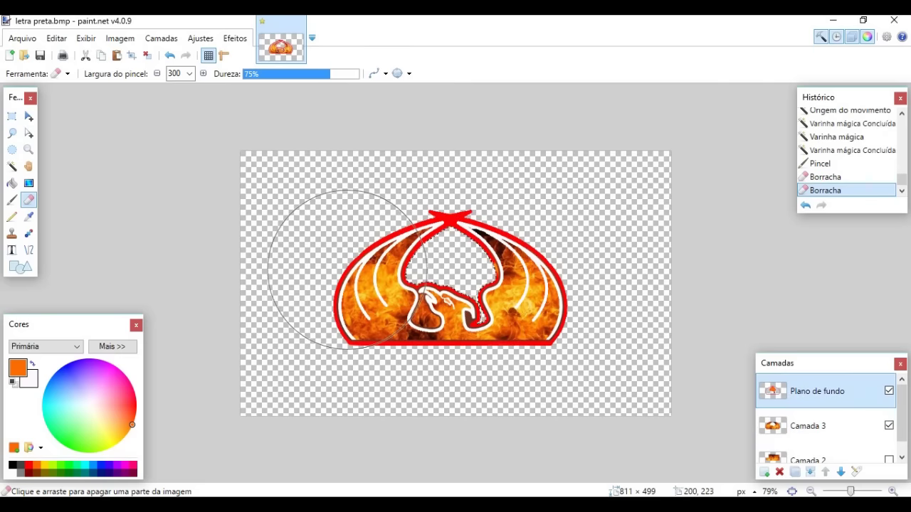
- Toggle the visibility of Camada 2 to compare the logo with and without it
{"action": "left_click", "coordinate": [807, 426]}
{"action": "left_click", "coordinate": [889, 459]}
{"action": "left_click", "coordinate": [889, 446]}
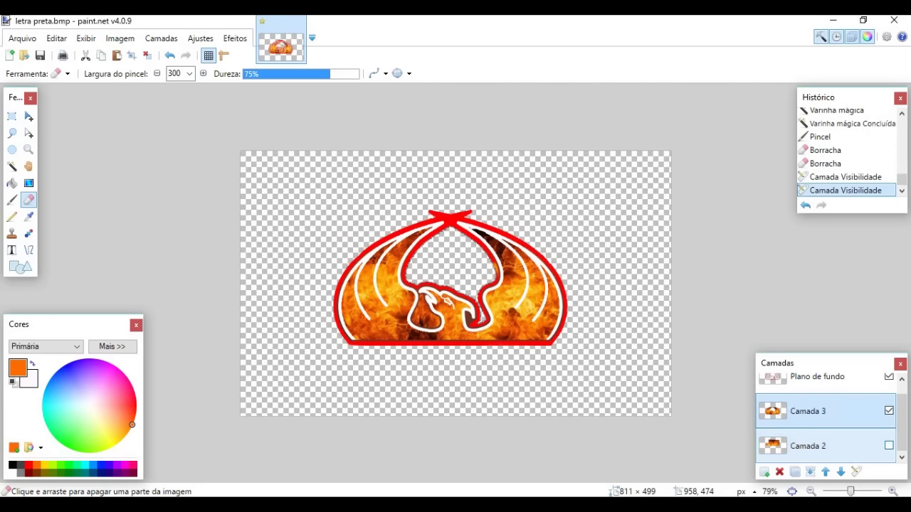
{"action": "left_click", "coordinate": [889, 445]}
{"action": "left_click", "coordinate": [889, 446]}
{"action": "left_click", "coordinate": [889, 446]}
{"action": "left_click", "coordinate": [889, 446]}
{"action": "left_click", "coordinate": [888, 445]}
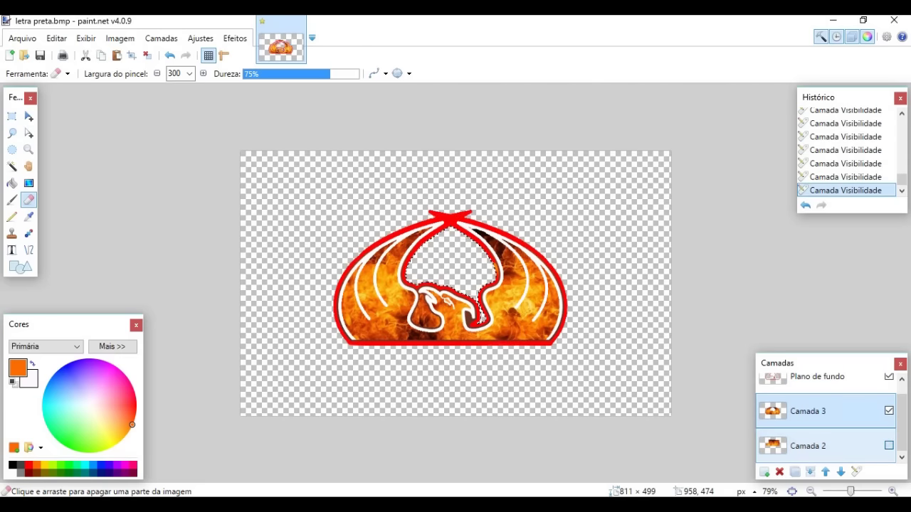
- Make Plano de fundo the active layer and set the pencil to black
{"action": "scroll", "coordinate": [462, 227], "scroll_direction": "up", "scroll_amount": 15}
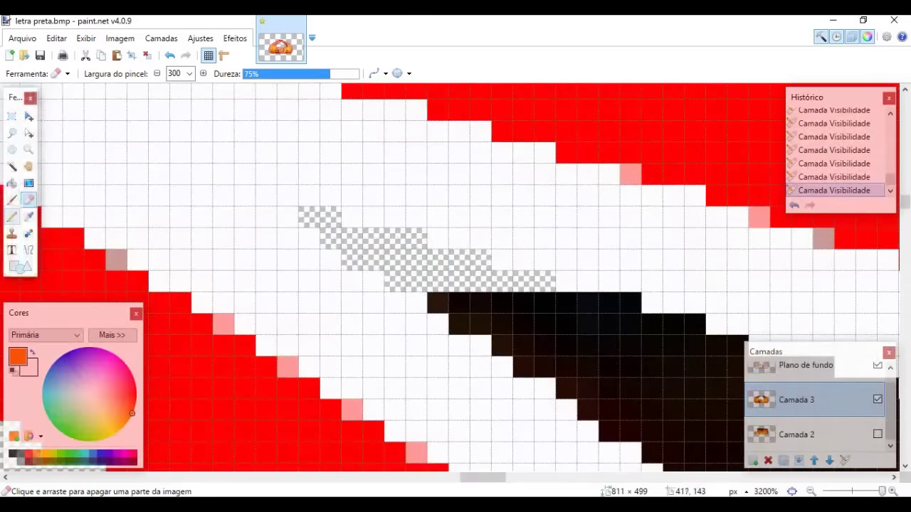
{"action": "key", "text": "p"}
{"action": "left_click", "coordinate": [806, 379]}
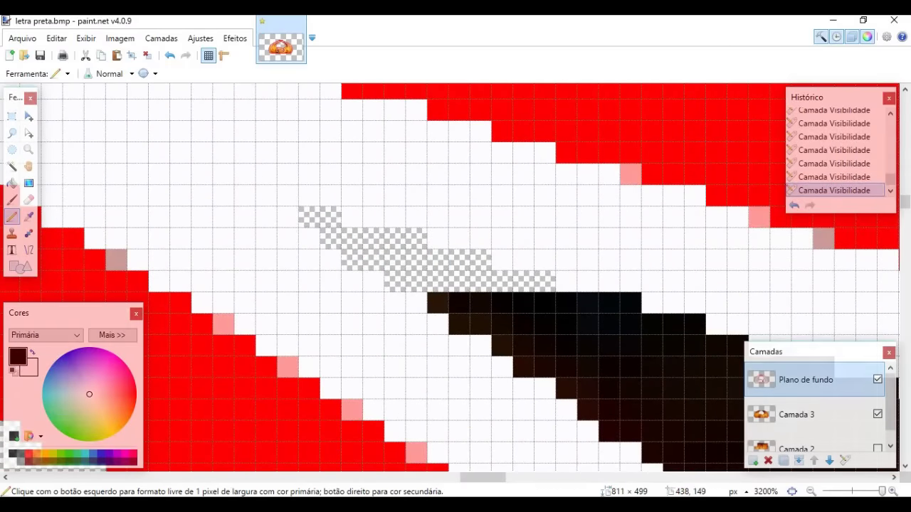
{"action": "scroll", "coordinate": [456, 277], "scroll_direction": "down", "scroll_amount": 15}
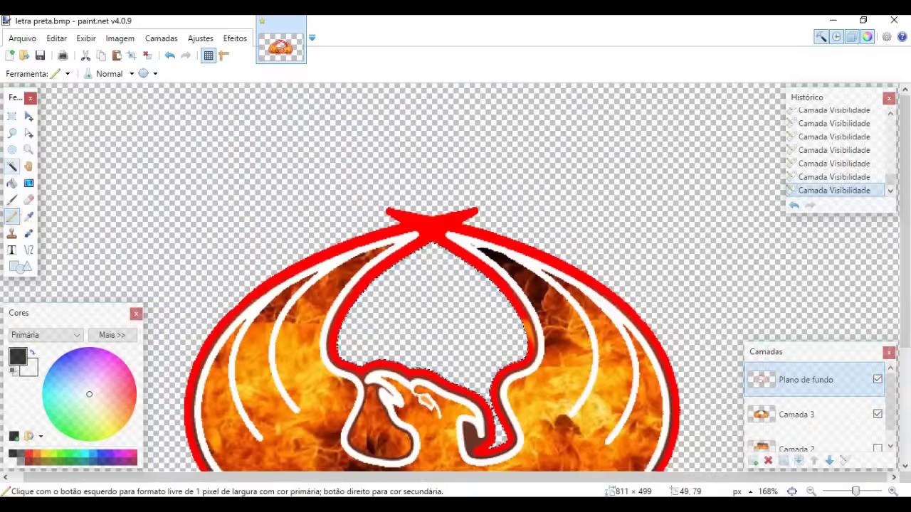
- Retouch the dark pixels around the gap at the right wing's upper tip on Plano de fundo with the pencil
{"action": "key", "text": "s"}
{"action": "scroll", "coordinate": [455, 278], "scroll_direction": "up", "scroll_amount": 15}
{"action": "key", "text": "p"}
{"action": "left_click_drag", "start_coordinate": [246, 179], "coordinate": [310, 200]}
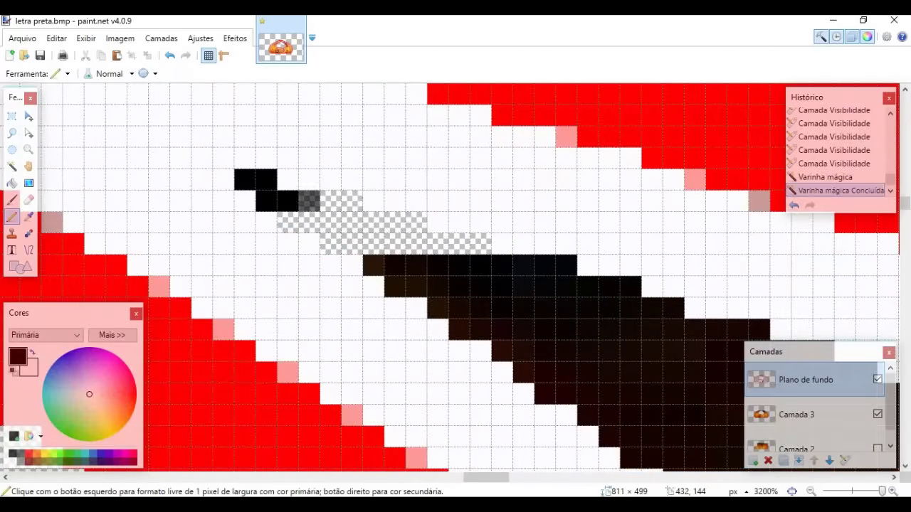
{"action": "key", "text": "k"}
{"action": "key", "text": "p"}
{"action": "scroll", "coordinate": [456, 277], "scroll_direction": "down", "scroll_amount": 16}
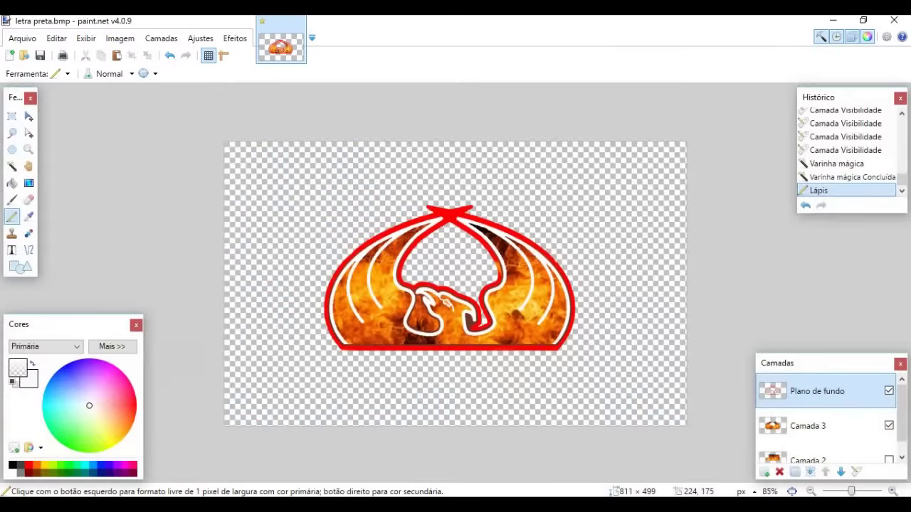
- Toggle the visibility of Camada 2 repeatedly to check the logo with and without it
{"action": "scroll", "coordinate": [456, 278], "scroll_direction": "up", "scroll_amount": 5}
{"action": "left_click", "coordinate": [877, 448]}
{"action": "left_click", "coordinate": [878, 447]}
{"action": "left_click", "coordinate": [878, 448]}
{"action": "left_click", "coordinate": [877, 447]}
{"action": "scroll", "coordinate": [455, 277], "scroll_direction": "down", "scroll_amount": 6}
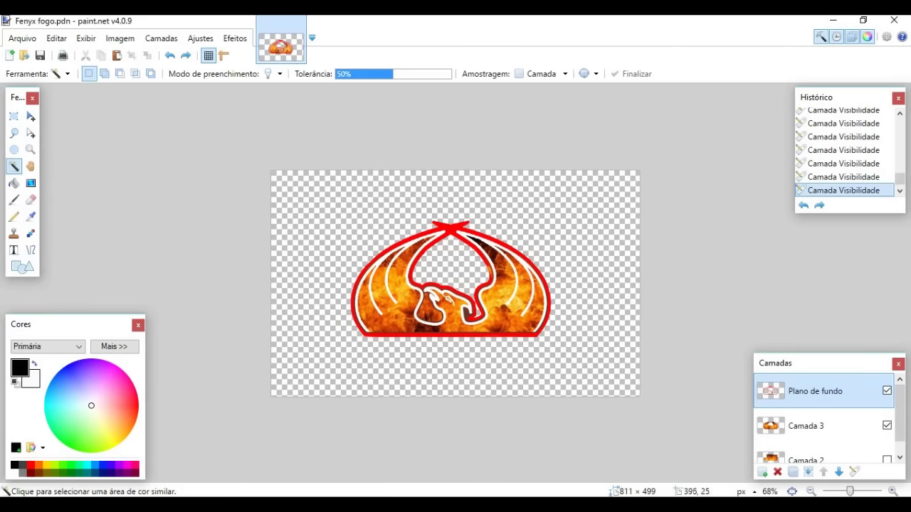
- Try a canvas size of 1250 × 1440 pixels
{"action": "scroll", "coordinate": [455, 282], "scroll_direction": "up", "scroll_amount": 3}
{"action": "key", "text": "Return"}
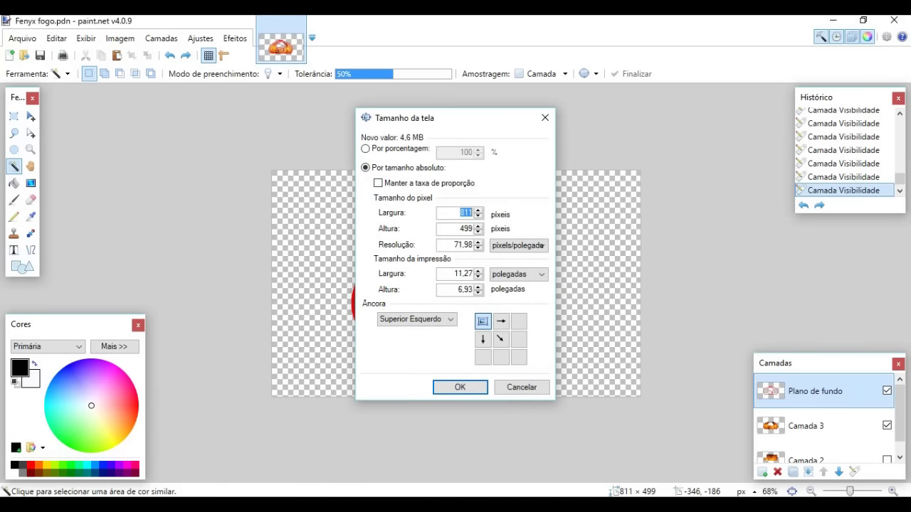
{"action": "type", "text": "1440"}
{"action": "key", "text": "Return"}
- Try resizing the image to 2395 × 1440 pixels without keeping the aspect ratio
{"action": "key", "text": "alt+i"}
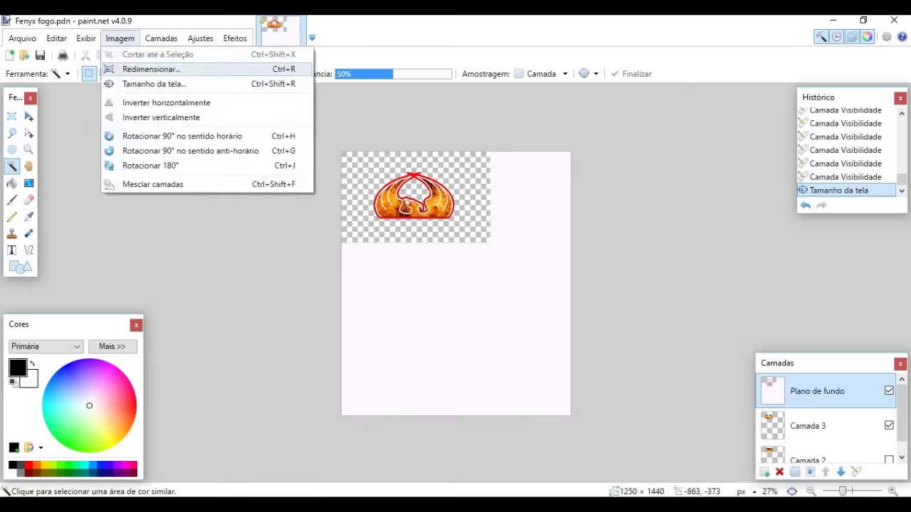
{"action": "key", "text": "Return"}
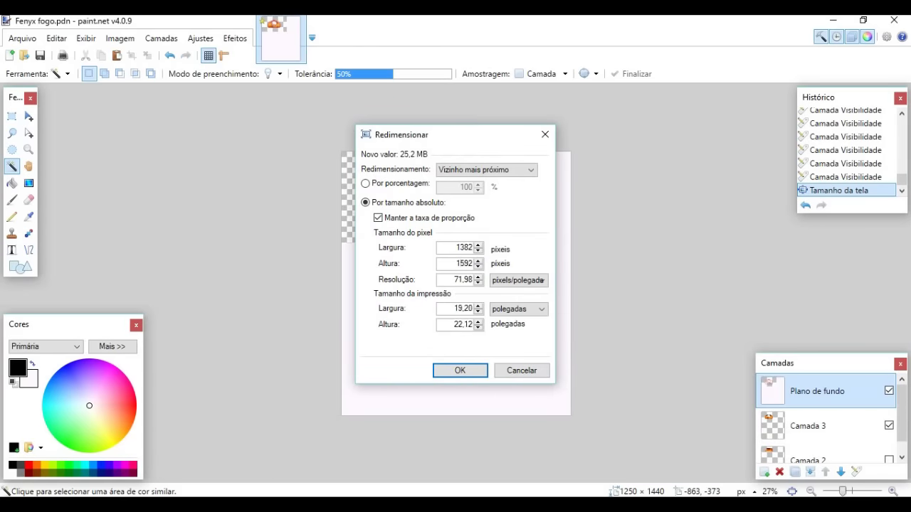
{"action": "key", "text": "alt+p"}
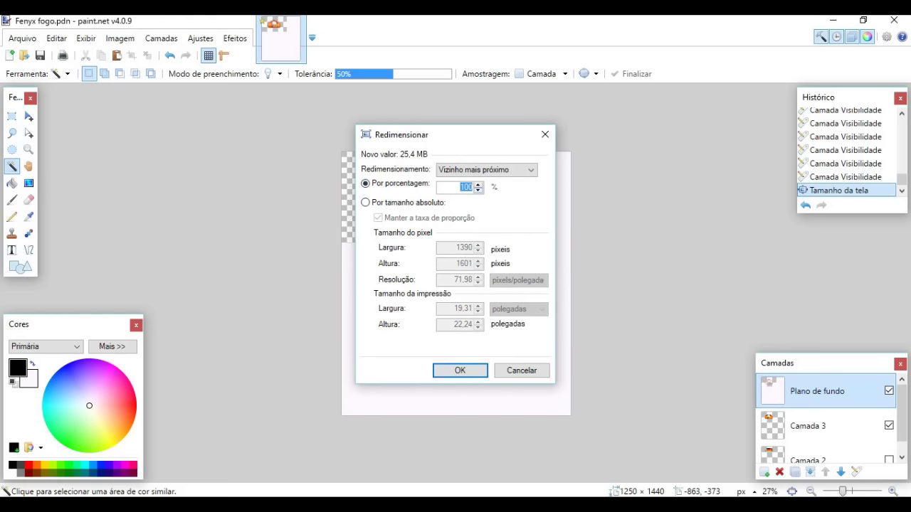
{"action": "key", "text": "alt+a"}
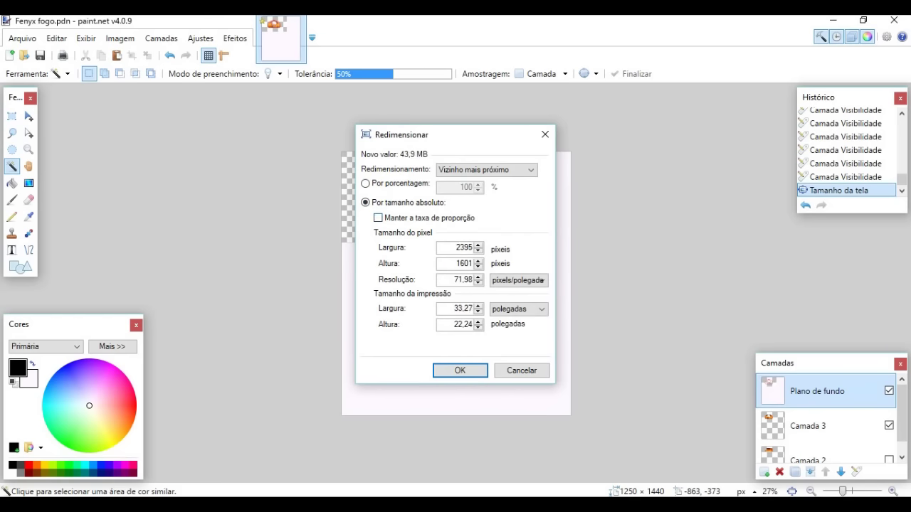
{"action": "key", "text": "Return"}
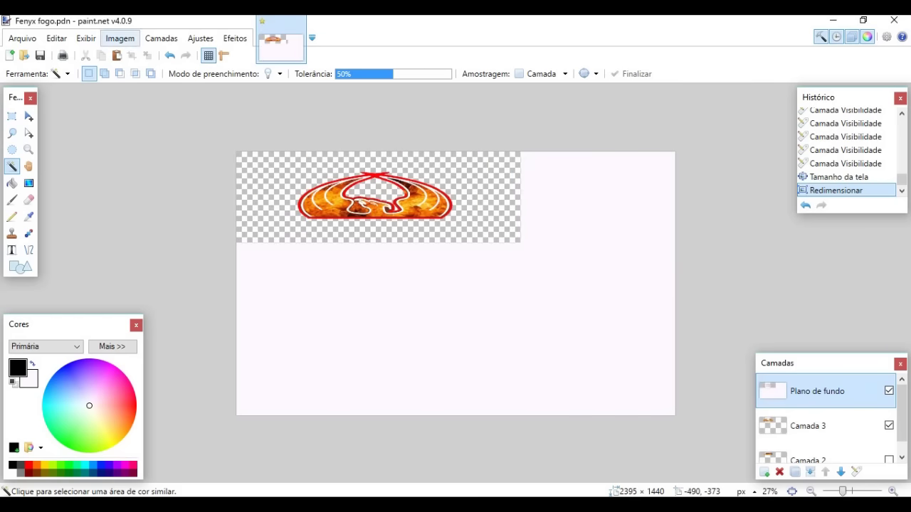
- Undo the image resize and the canvas size change
{"action": "key", "text": "ctrl+z"}
{"action": "key", "text": "ctrl+z"}
{"action": "key", "text": "ctrl+b"}
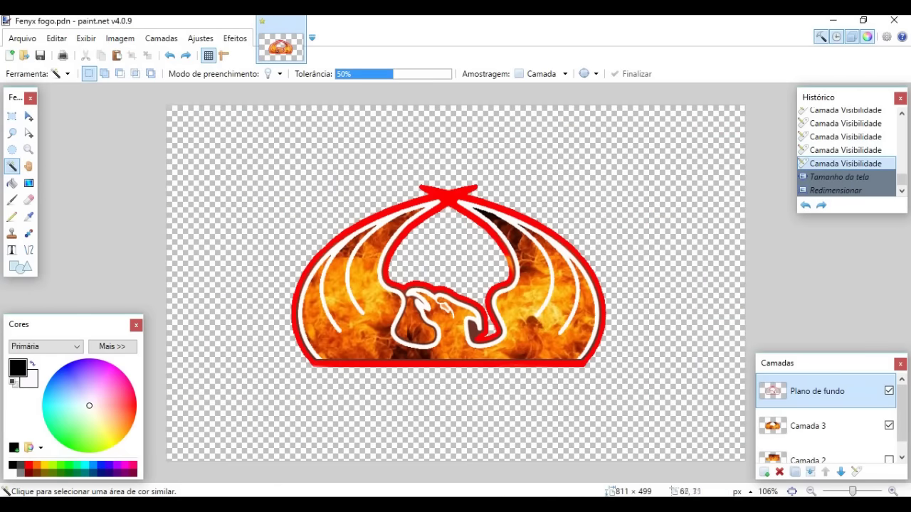
- Try widening the canvas to 1000 pixels and further to 1500 pixels
{"action": "key", "text": "ctrl+shift+r"}
{"action": "type", "text": "100"}
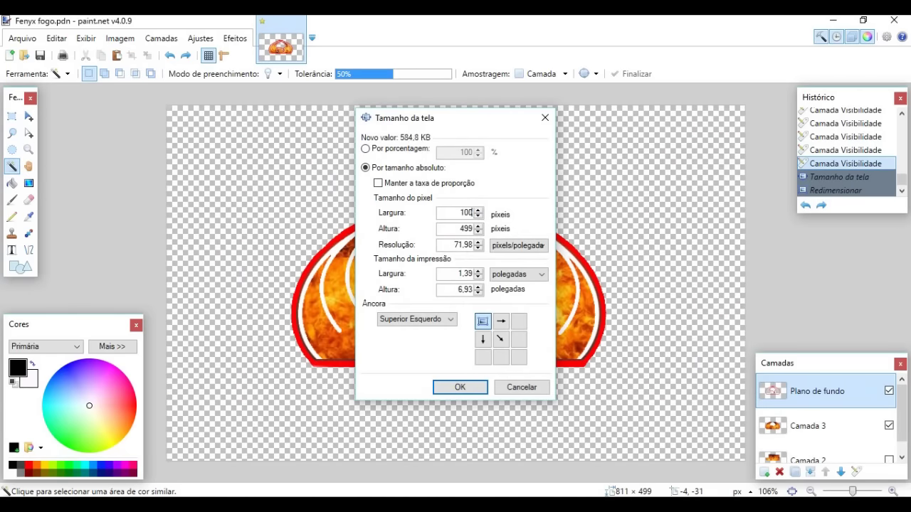
{"action": "type", "text": "0"}
{"action": "key", "text": "Return"}
{"action": "key", "text": "ctrl+shift+r"}
{"action": "type", "text": "1500"}
{"action": "key", "text": "Return"}
- Try a canvas height of 300 pixels and undo it
{"action": "key", "text": "ctrl+shift+r"}
{"action": "key", "text": "Tab"}
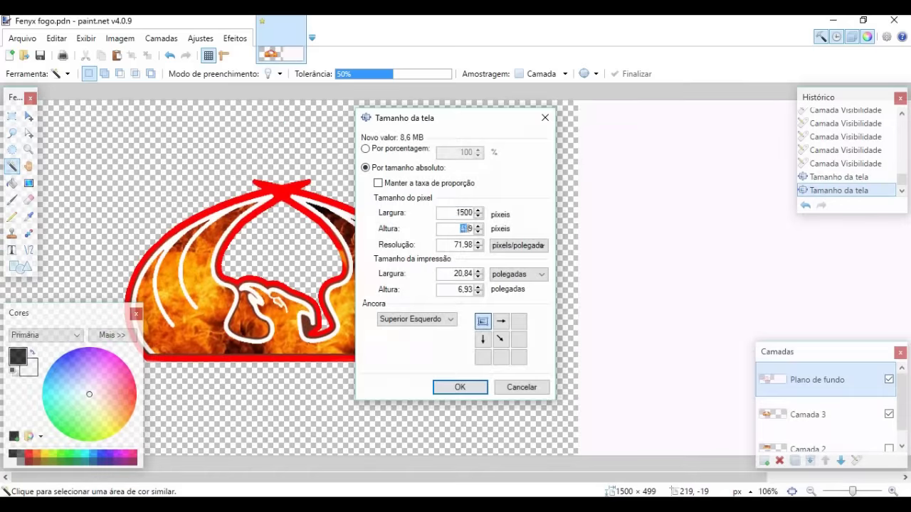
{"action": "type", "text": "300"}
{"action": "key", "text": "Return"}
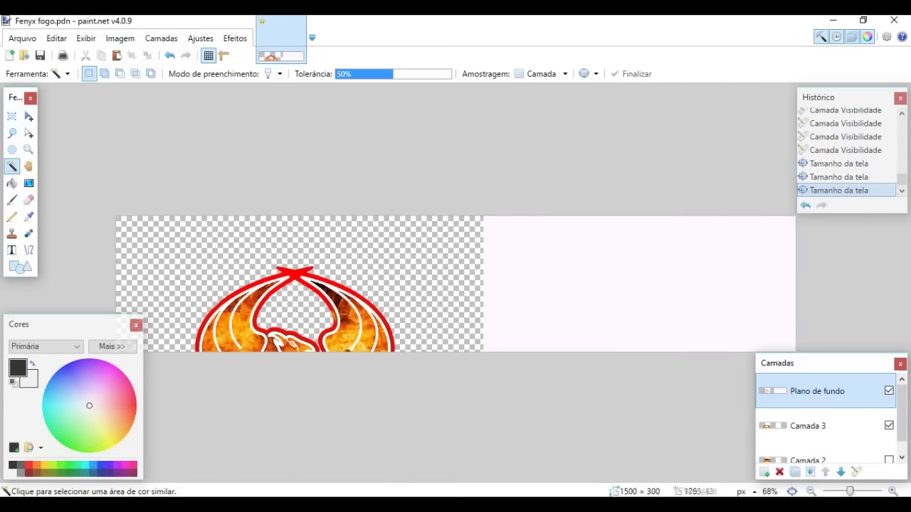
{"action": "key", "text": "ctrl+z"}
- Try selecting a 646 × 356 pixel rectangle around the logo for moving, and undo it
{"action": "left_click", "coordinate": [12, 116]}
{"action": "mouse_move", "coordinate": [158, 196]}
{"action": "left_mouse_down"}
{"action": "mouse_move", "coordinate": [427, 356]}
{"action": "mouse_move", "coordinate": [452, 356]}
{"action": "left_mouse_up"}
{"action": "key", "text": "m"}
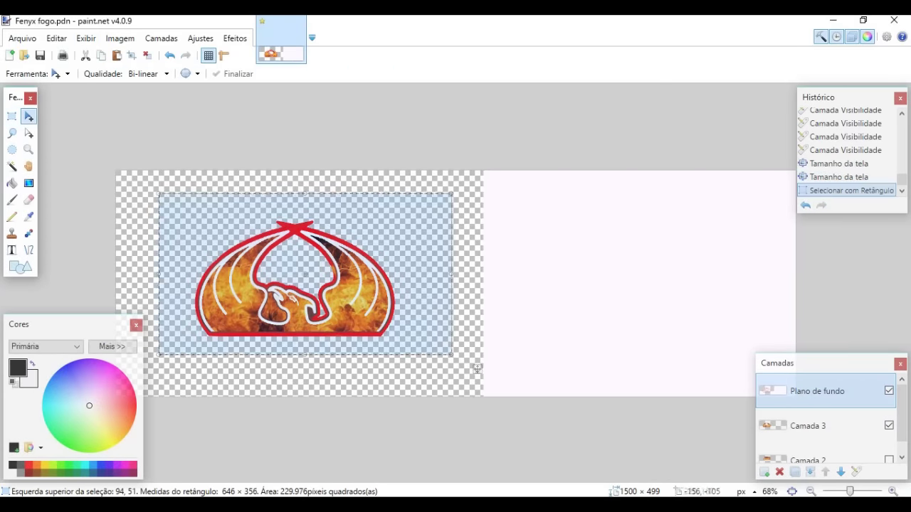
{"action": "left_click", "coordinate": [477, 372]}
{"action": "key", "text": "ctrl+z"}
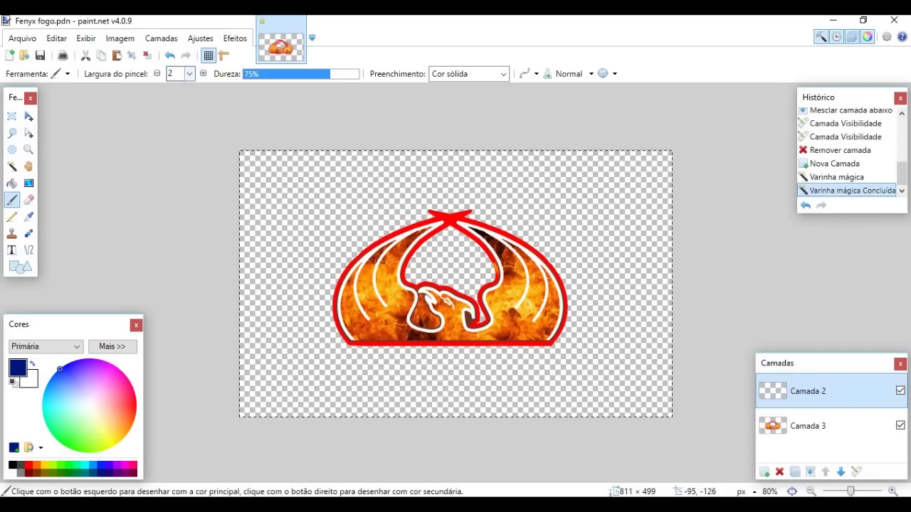
- Cover Camada 2 with dark blue using a 425-pixel brush and place it beneath Camada 3
{"action": "left_click", "coordinate": [189, 73]}
{"action": "left_click", "coordinate": [178, 356]}
{"action": "left_click_drag", "start_coordinate": [285, 214], "coordinate": [650, 306]}
{"action": "key", "text": "ctrl+z"}
{"action": "mouse_move", "coordinate": [752, 406]}
{"action": "left_mouse_down"}
{"action": "mouse_move", "coordinate": [553, 240]}
{"action": "mouse_move", "coordinate": [427, 284]}
{"action": "left_mouse_up"}
{"action": "left_click", "coordinate": [841, 472]}
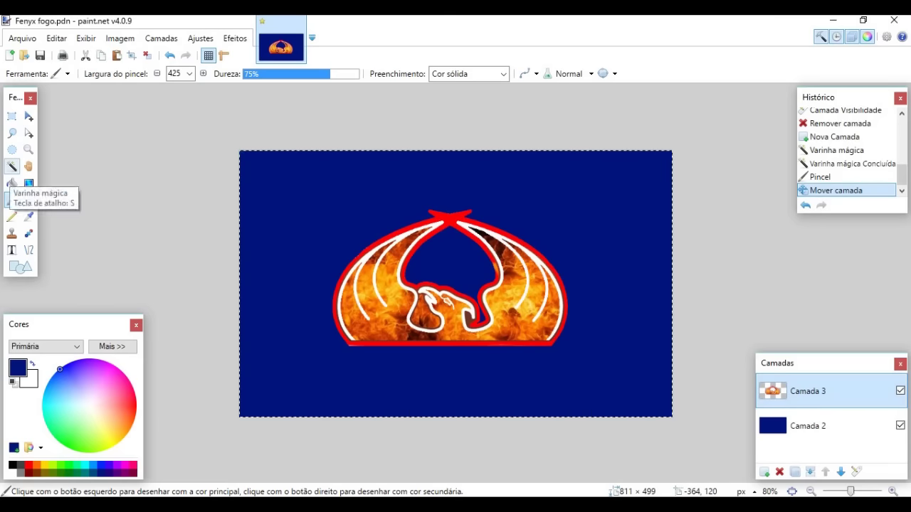
- Try painting soft cyan spots on Camada 2 with the 425-pixel brush at 8% hardness, and undo them
{"action": "left_click", "coordinate": [11, 166]}
{"action": "left_click", "coordinate": [11, 216]}
{"action": "left_click", "coordinate": [11, 199]}
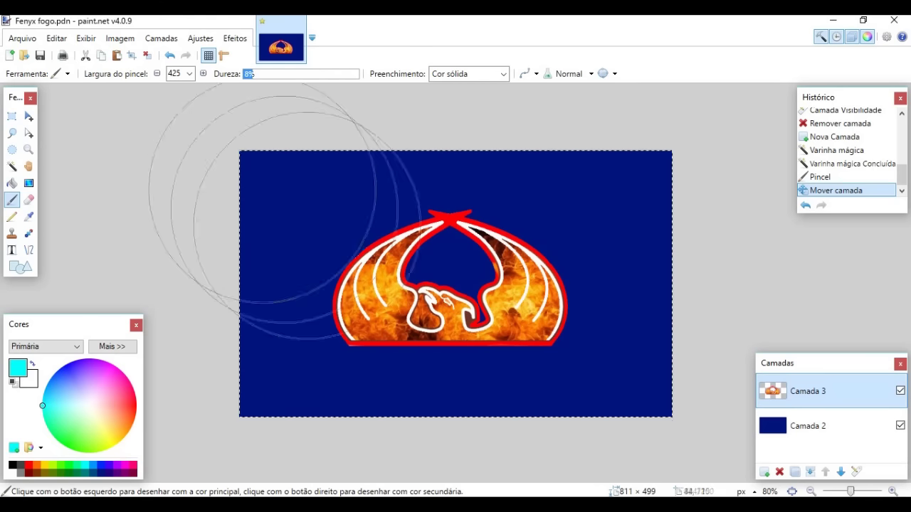
{"action": "left_click", "coordinate": [808, 425]}
{"action": "left_click", "coordinate": [285, 206]}
{"action": "left_click_drag", "start_coordinate": [644, 206], "coordinate": [548, 377]}
{"action": "left_click", "coordinate": [516, 206]}
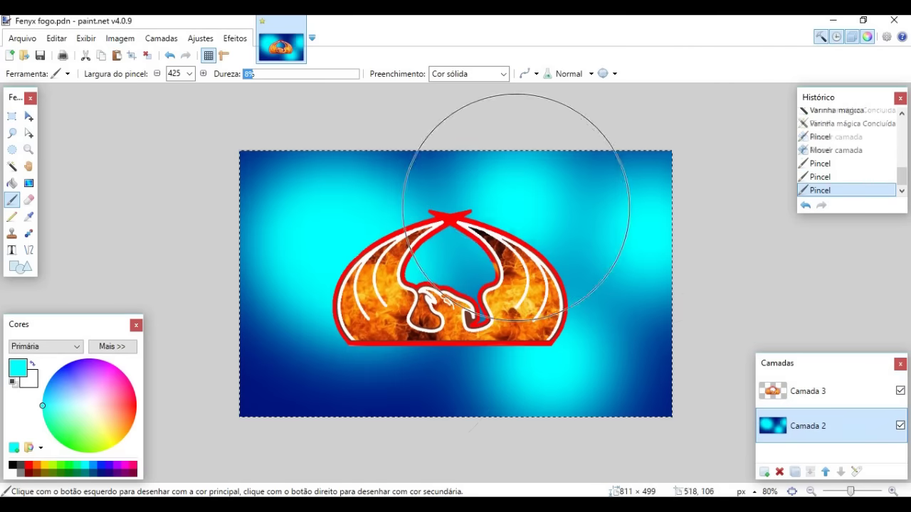
{"action": "key", "text": "ctrl+z"}
{"action": "key", "text": "ctrl+z"}
{"action": "key", "text": "ctrl+z"}
{"action": "key", "text": "ctrl+z"}
{"action": "key", "text": "ctrl+z"}
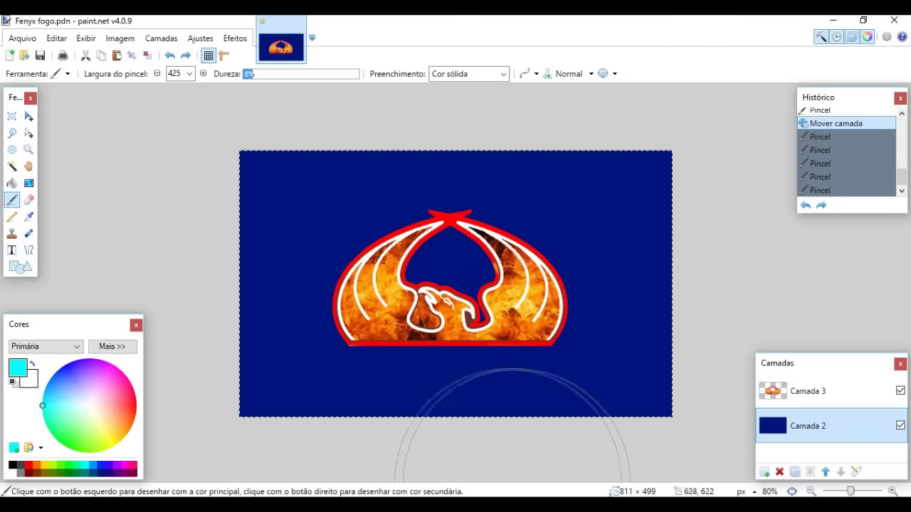
- Try painting a soft cyan band along the lower edge of Camada 2, and undo it
{"action": "mouse_move", "coordinate": [473, 491]}
{"action": "left_mouse_down"}
{"action": "mouse_move", "coordinate": [626, 491]}
{"action": "mouse_move", "coordinate": [148, 488]}
{"action": "left_mouse_up"}
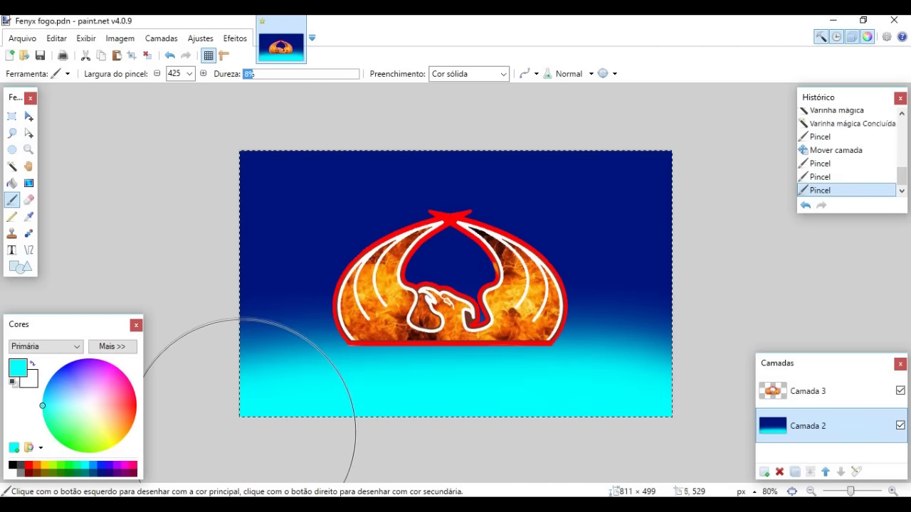
{"action": "key", "text": "ctrl+z"}
{"action": "key", "text": "ctrl+z"}
{"action": "key", "text": "ctrl+z"}
{"action": "key", "text": "ctrl+z"}
{"action": "key", "text": "ctrl+z"}
- Select the logo on Camada 3 with a 500 × 315 pixel rectangle and move it toward the canvas's upper edge
{"action": "left_click", "coordinate": [119, 38]}
{"action": "scroll", "coordinate": [847, 149], "scroll_direction": "up", "scroll_amount": 2}
{"action": "left_click", "coordinate": [808, 391]}
{"action": "key", "text": "s"}
{"action": "mouse_move", "coordinate": [322, 189]}
{"action": "left_mouse_down"}
{"action": "mouse_move", "coordinate": [535, 314]}
{"action": "mouse_move", "coordinate": [589, 357]}
{"action": "mouse_move", "coordinate": [594, 328]}
{"action": "left_mouse_up"}
{"action": "key", "text": "m"}
- Set the canvas size to 1000 × 500 pixels
{"action": "key", "text": "alt+i"}
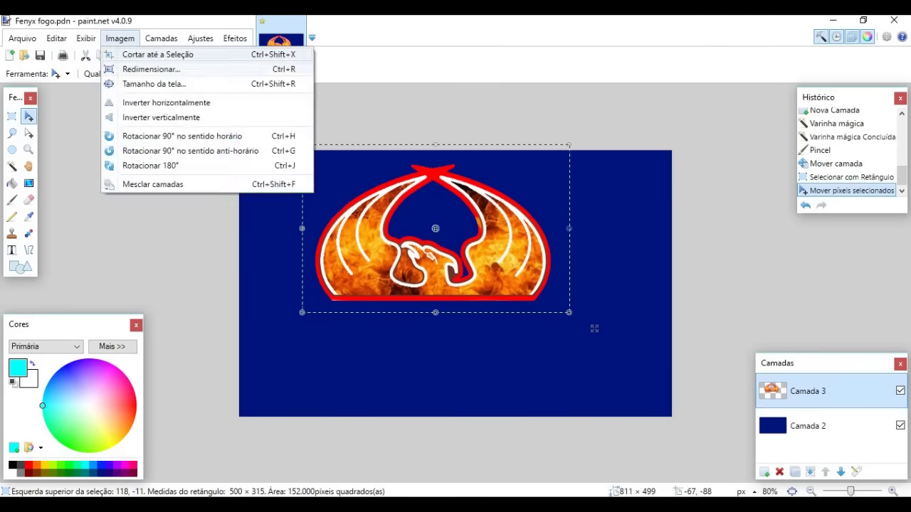
{"action": "key", "text": "Down"}
{"action": "key", "text": "Return"}
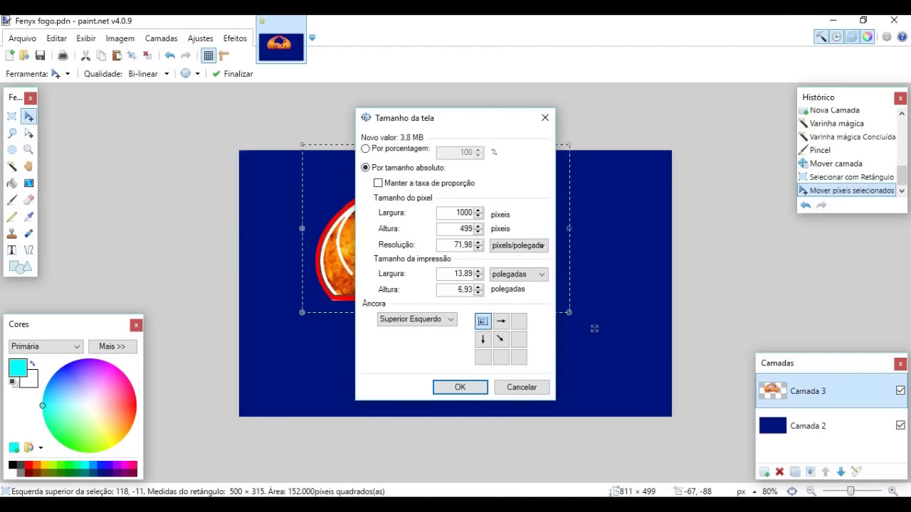
{"action": "key", "text": "Return"}
- Widen the canvas to 1500 pixels
{"action": "key", "text": "alt+i"}
{"action": "key", "text": "Up"}
{"action": "key", "text": "Up"}
{"action": "key", "text": "Return"}
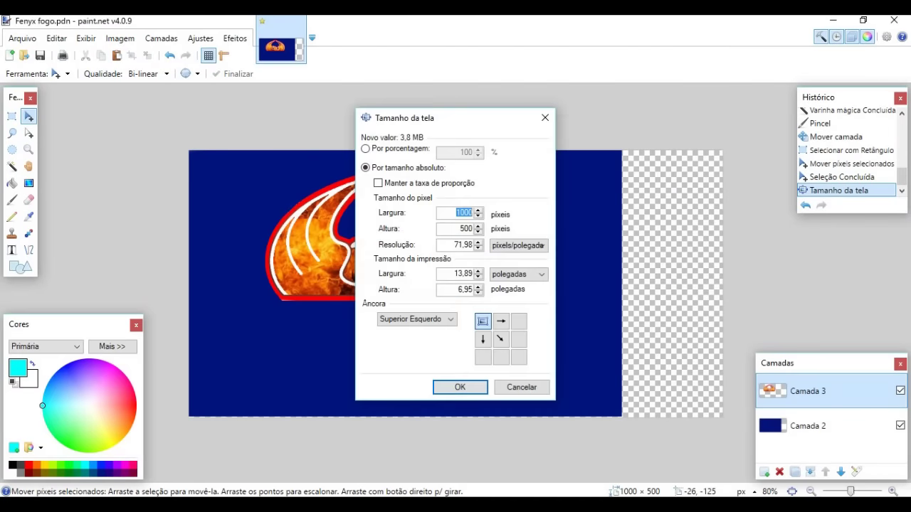
{"action": "type", "text": "1500"}
{"action": "key", "text": "Return"}
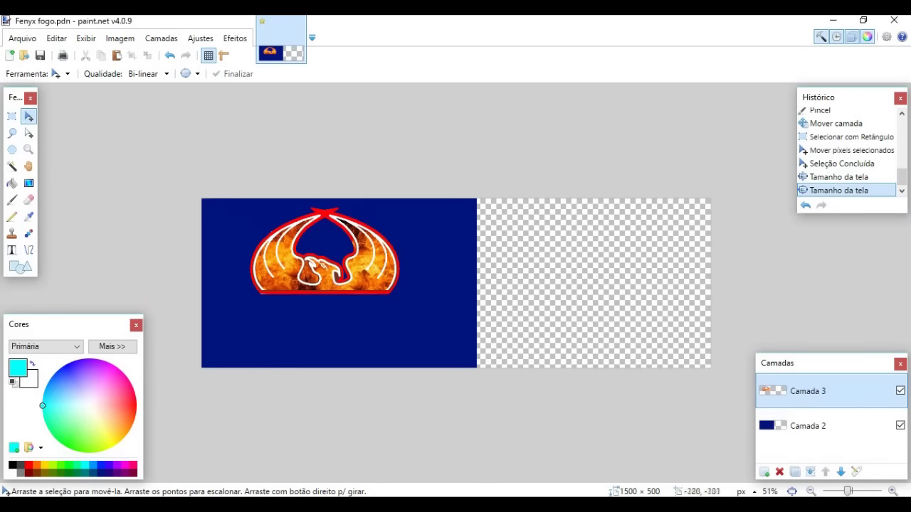
- Select the logo on Camada 3 with a rectangle and move it to the middle of the widened canvas
{"action": "key", "text": "s"}
{"action": "left_click_drag", "start_coordinate": [227, 203], "coordinate": [417, 299]}
{"action": "left_click_drag", "start_coordinate": [388, 256], "coordinate": [457, 284]}
{"action": "left_click", "coordinate": [224, 200]}
{"action": "mouse_move", "coordinate": [225, 200]}
{"action": "left_mouse_down"}
{"action": "mouse_move", "coordinate": [417, 308]}
{"action": "mouse_move", "coordinate": [606, 348]}
{"action": "left_mouse_up"}
{"action": "key", "text": "m"}
- Select the transparent part of Camada 2 with the magic wand and paint it dark blue
{"action": "key", "text": "b"}
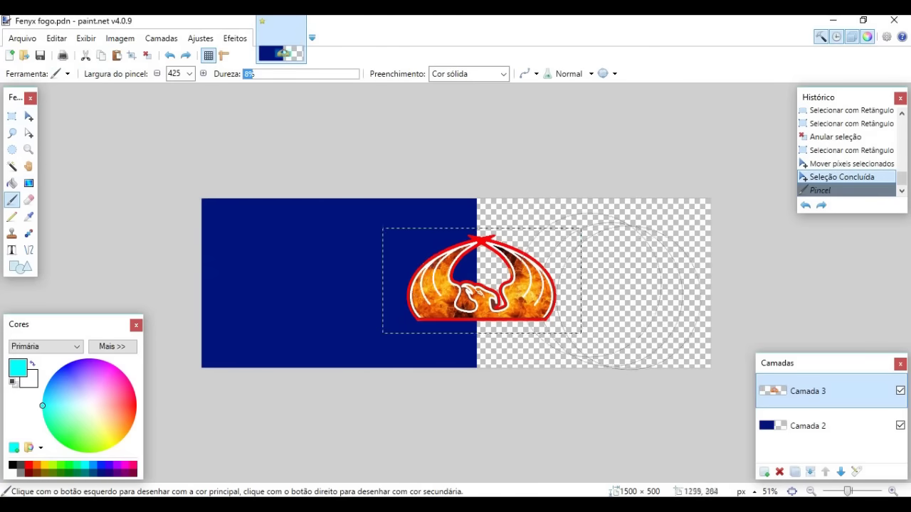
{"action": "left_click", "coordinate": [13, 166]}
{"action": "left_click", "coordinate": [591, 285]}
{"action": "key", "text": "b"}
{"action": "mouse_move", "coordinate": [590, 299]}
{"action": "left_mouse_down"}
{"action": "mouse_move", "coordinate": [399, 214]}
{"action": "mouse_move", "coordinate": [576, 328]}
{"action": "left_mouse_up"}
- Select the logo again with a rectangle and adjust its position to the canvas centre
{"action": "key", "text": "s"}
{"action": "mouse_move", "coordinate": [379, 218]}
{"action": "left_mouse_down"}
{"action": "mouse_move", "coordinate": [580, 322]}
{"action": "mouse_move", "coordinate": [602, 350]}
{"action": "mouse_move", "coordinate": [584, 346]}
{"action": "mouse_move", "coordinate": [581, 331]}
{"action": "mouse_move", "coordinate": [595, 358]}
{"action": "mouse_move", "coordinate": [590, 348]}
{"action": "left_mouse_up"}
{"action": "key", "text": "m"}
{"action": "key", "text": "ctrl+z"}
- Try pasting the circuit-board image and moving it across the canvas, and undo it
{"action": "key", "text": "alt+Page_Up"}
{"action": "key", "text": "ctrl+v"}
{"action": "left_click_drag", "start_coordinate": [330, 270], "coordinate": [544, 335]}
{"action": "key", "text": "ctrl+z"}
{"action": "key", "text": "ctrl+z"}
- Add a new layer beneath the logo and paste the circuit-board image at the canvas's upper edge
{"action": "key", "text": "ctrl+shift+n"}
{"action": "key", "text": "ctrl+alt+Page_Down"}
{"action": "key", "text": "ctrl+v"}
{"action": "left_click_drag", "start_coordinate": [329, 271], "coordinate": [532, 270]}
- Paste more circuit-board copies side by side to complete a top row of five tiles
{"action": "key", "text": "ctrl+v"}
{"action": "key", "text": "ctrl+v"}
{"action": "key", "text": "ctrl+v"}
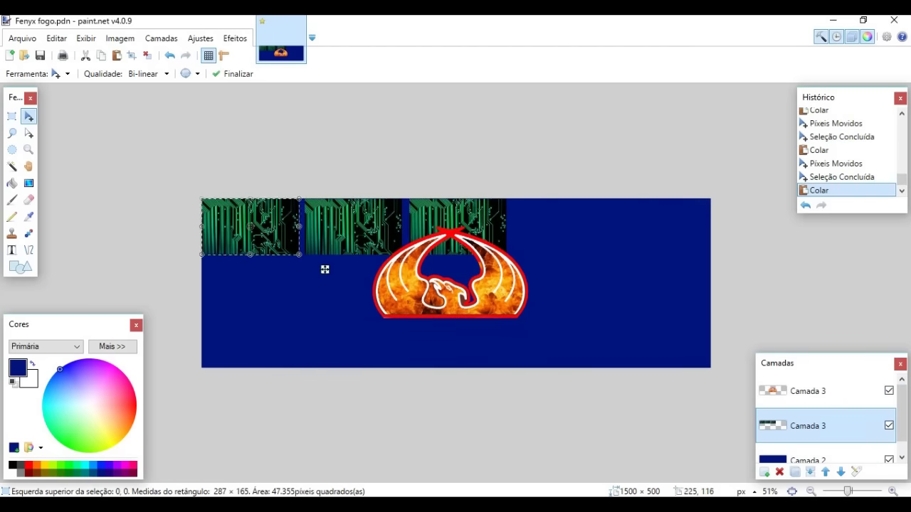
{"action": "left_click_drag", "start_coordinate": [325, 269], "coordinate": [636, 268]}
{"action": "key", "text": "ctrl+v"}
{"action": "left_click_drag", "start_coordinate": [325, 269], "coordinate": [741, 272]}
- Paste two more circuit-board tiles below the first one to form the left column
{"action": "key", "text": "ctrl+v"}
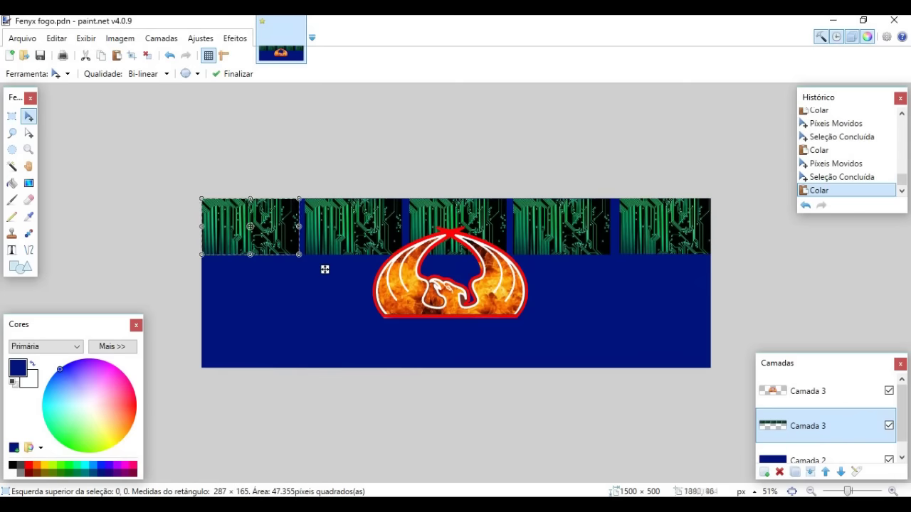
{"action": "left_click_drag", "start_coordinate": [325, 268], "coordinate": [327, 332]}
{"action": "key", "text": "ctrl+v"}
{"action": "left_click_drag", "start_coordinate": [325, 268], "coordinate": [326, 404]}
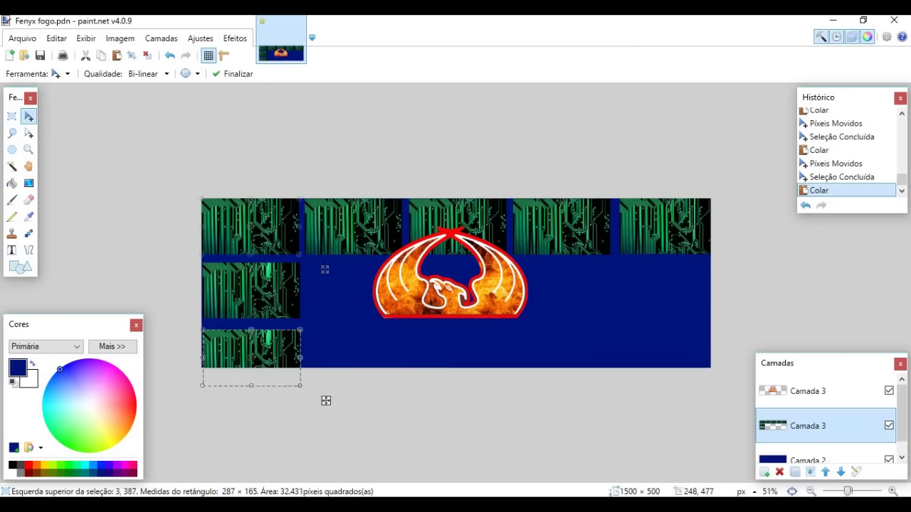
- Paste further circuit-board tiles to fill the rest of the second and third rows
{"action": "key", "text": "ctrl+v"}
{"action": "left_click_drag", "start_coordinate": [326, 268], "coordinate": [429, 332]}
{"action": "key", "text": "ctrl+v"}
{"action": "left_click_drag", "start_coordinate": [325, 268], "coordinate": [429, 397]}
{"action": "key", "text": "ctrl+v"}
{"action": "left_click_drag", "start_coordinate": [324, 269], "coordinate": [529, 400]}
{"action": "key", "text": "ctrl+v"}
{"action": "left_click_drag", "start_coordinate": [286, 243], "coordinate": [749, 399]}
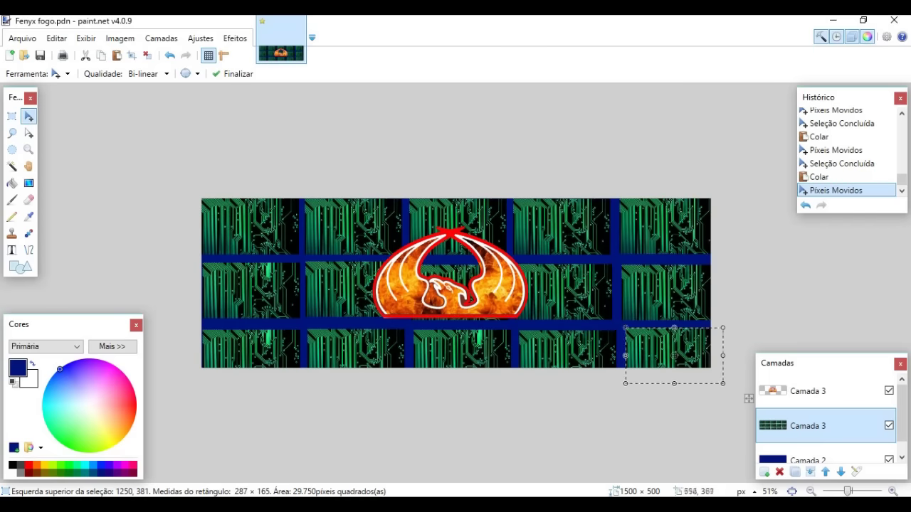
- Add a new layer, paint it black with the 425-pixel brush and place it between the circuit tiles and Camada 2
{"action": "key", "text": "ctrl+shift+n"}
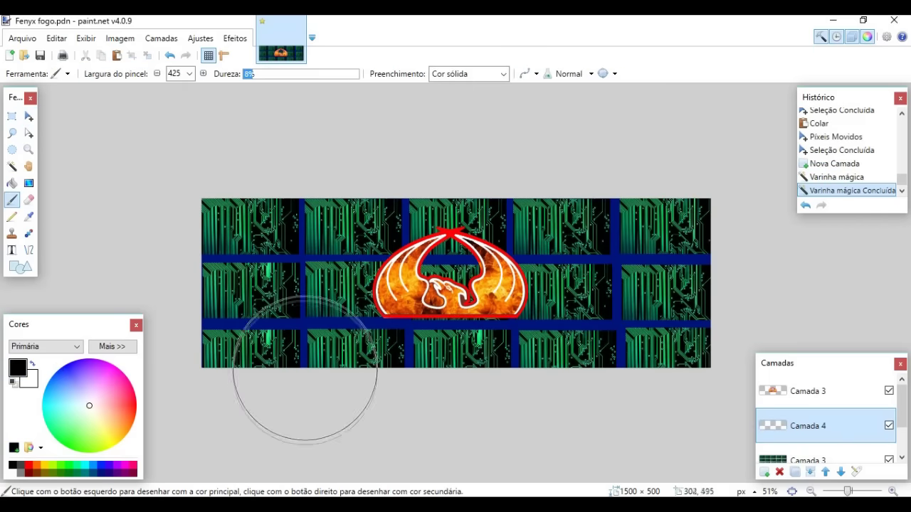
{"action": "left_click", "coordinate": [840, 472]}
{"action": "mouse_move", "coordinate": [326, 305]}
{"action": "left_mouse_down"}
{"action": "mouse_move", "coordinate": [569, 313]}
{"action": "mouse_move", "coordinate": [719, 353]}
{"action": "left_mouse_up"}
{"action": "scroll", "coordinate": [826, 419], "scroll_direction": "down", "scroll_amount": 1}
{"action": "left_click", "coordinate": [808, 446]}
{"action": "left_click", "coordinate": [825, 472]}
{"action": "left_click", "coordinate": [841, 472]}
- Toggle the visibility of Camada 4 to compare black and blue gaps between the tiles
{"action": "left_click", "coordinate": [888, 410]}
{"action": "left_click", "coordinate": [889, 411]}
{"action": "left_click", "coordinate": [889, 410]}
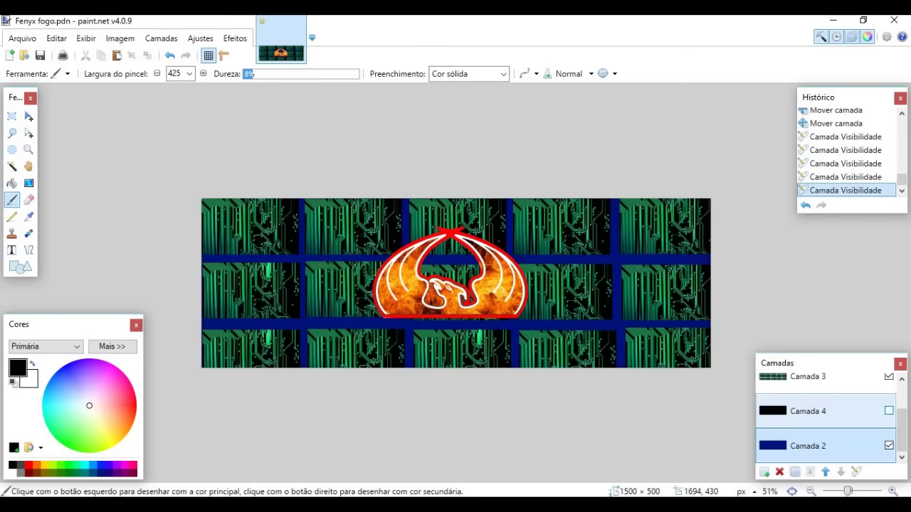
{"action": "left_click", "coordinate": [889, 410]}
{"action": "left_click", "coordinate": [889, 411]}
{"action": "left_click", "coordinate": [889, 410]}
- Try painting a soft white glow on Camada 4 with the 425-pixel brush, and undo it
{"action": "left_click", "coordinate": [808, 411]}
{"action": "left_click_drag", "start_coordinate": [577, 321], "coordinate": [508, 346]}
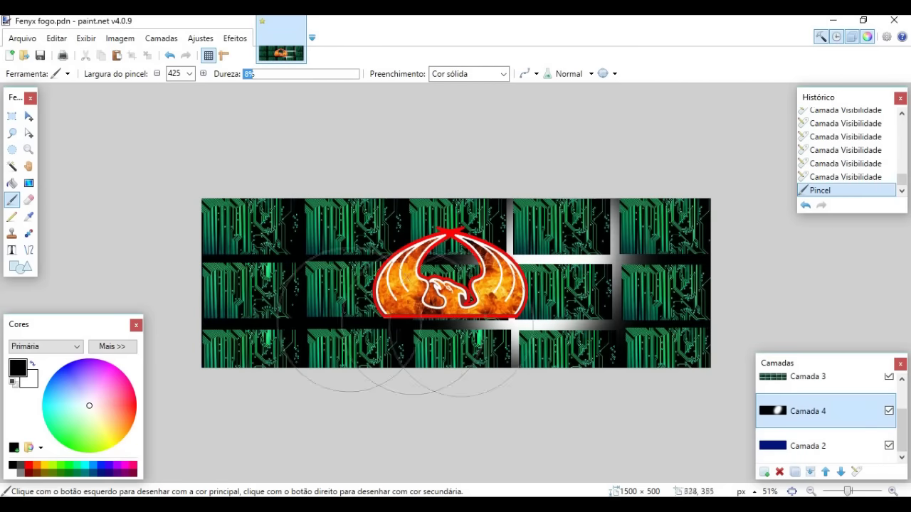
{"action": "key", "text": "ctrl+z"}
- Try erasing parts of black Camada 4, and undo the eraser strokes
{"action": "left_click", "coordinate": [28, 200]}
{"action": "mouse_move", "coordinate": [104, 212]}
{"action": "left_mouse_down"}
{"action": "mouse_move", "coordinate": [712, 247]}
{"action": "mouse_move", "coordinate": [484, 358]}
{"action": "mouse_move", "coordinate": [389, 286]}
{"action": "left_mouse_up"}
{"action": "key", "text": "ctrl+z"}
{"action": "key", "text": "ctrl+z"}
{"action": "key", "text": "ctrl+z"}
- Set the eraser width to 1000 and softly erase Camada 4 from its outer edges so the blue shows through
{"action": "left_click", "coordinate": [189, 73]}
{"action": "left_click", "coordinate": [183, 256]}
{"action": "left_click", "coordinate": [313, 84]}
{"action": "left_click_drag", "start_coordinate": [674, 114], "coordinate": [224, 14]}
{"action": "left_click_drag", "start_coordinate": [235, 213], "coordinate": [285, 441]}
{"action": "left_click_drag", "start_coordinate": [641, 399], "coordinate": [306, 455]}
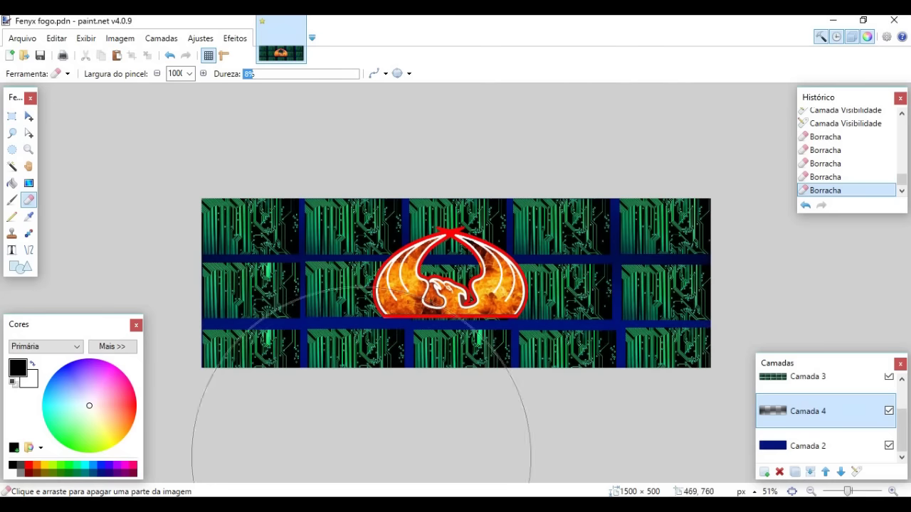
- Darken the gaps around the middle tile row on Camada 4 with a soft 100-pixel black brush and activate the Text tool
{"action": "left_click", "coordinate": [12, 200]}
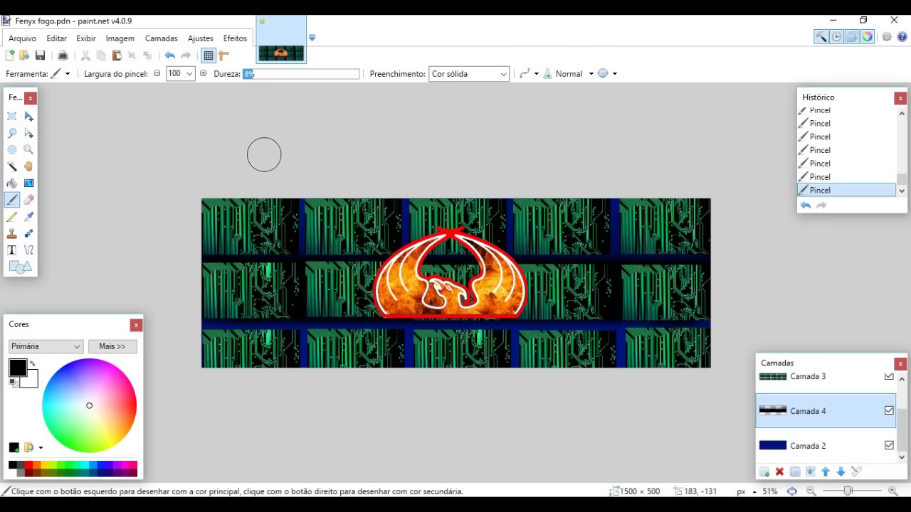
{"action": "key", "text": "t"}
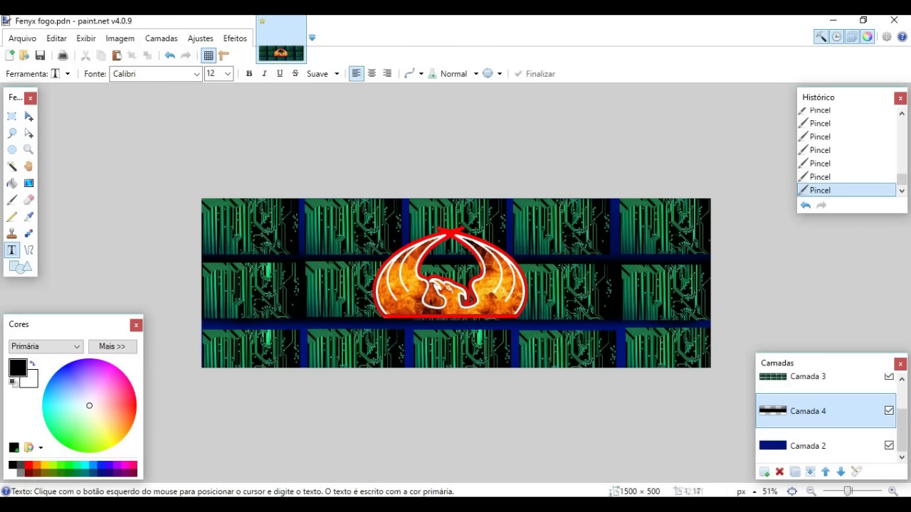
- Set the text font to New MOTOR at size 84, try the channel name in cyan on Camada 4, and undo the text
{"action": "left_click", "coordinate": [227, 73]}
{"action": "left_click", "coordinate": [218, 268]}
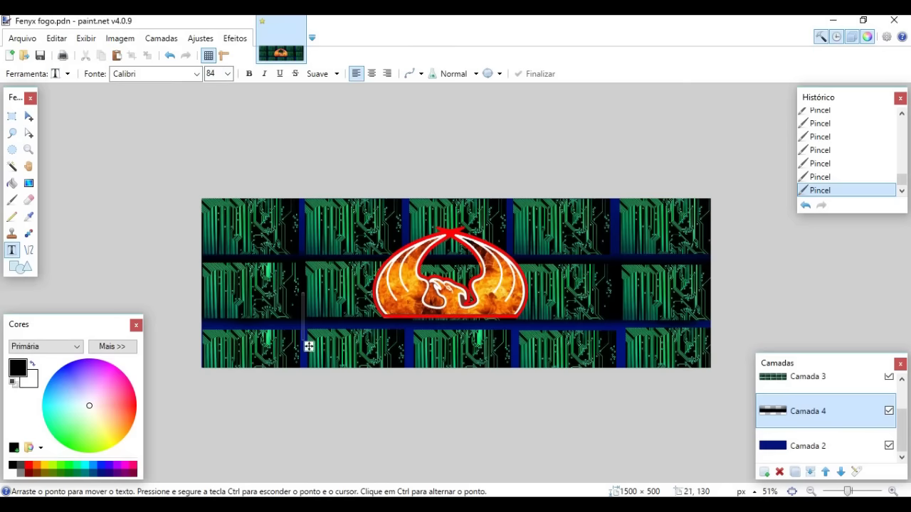
{"action": "left_click", "coordinate": [196, 73]}
{"action": "key", "text": "Return"}
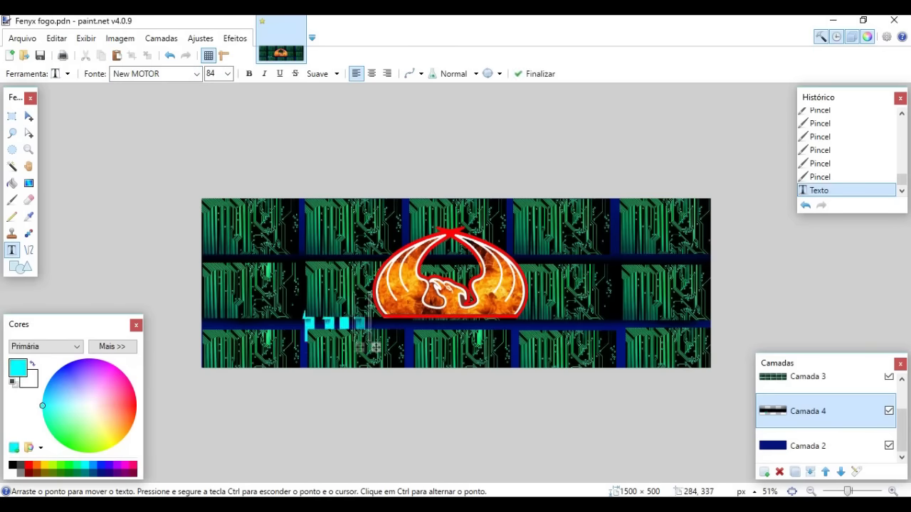
{"action": "key", "text": "ctrl+a"}
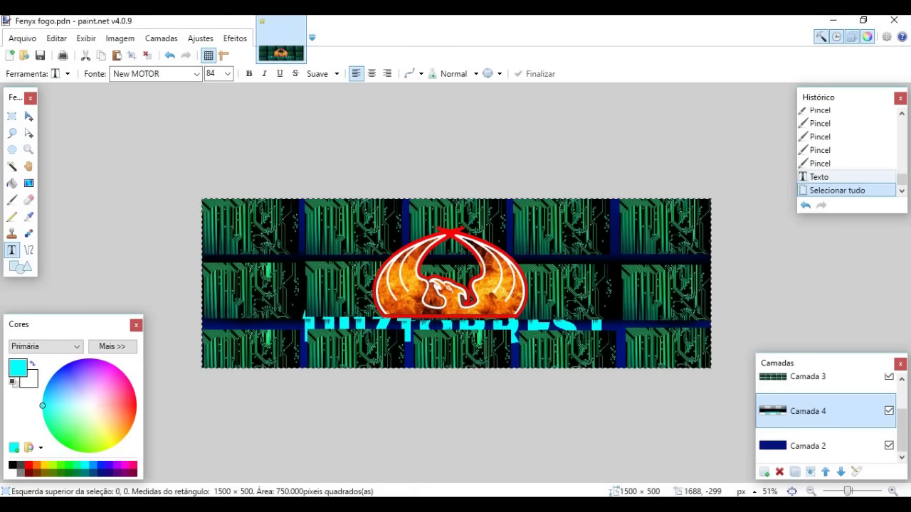
{"action": "key", "text": "ctrl+z"}
{"action": "key", "text": "ctrl+z"}
- Add Camada 5 at the top of the layer stack and place the cyan channel name across the logo's lower edge
{"action": "key", "text": "ctrl+shift+n"}
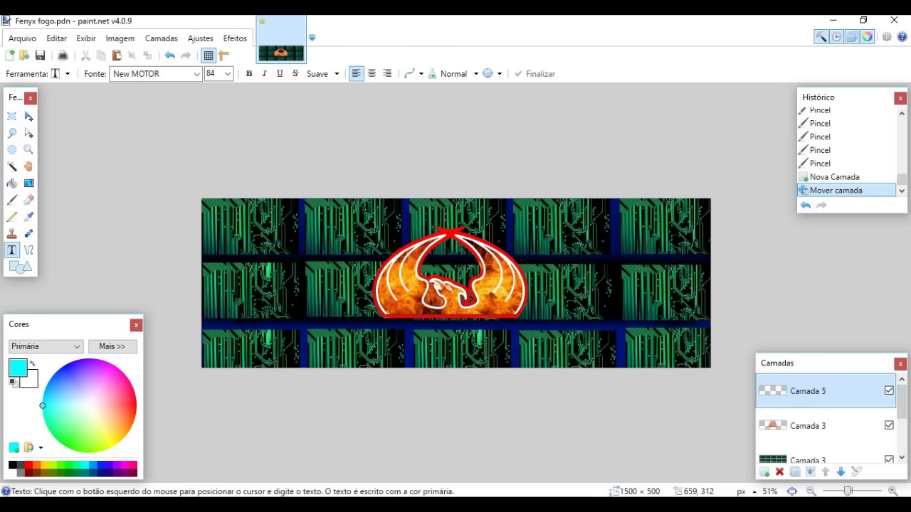
{"action": "type", "text": "TORRES I"}
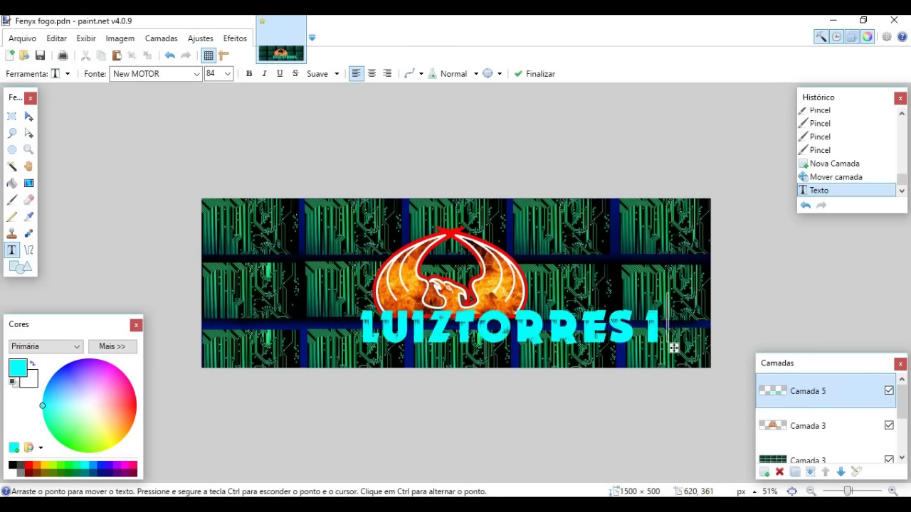
{"action": "left_click_drag", "start_coordinate": [673, 348], "coordinate": [605, 346]}
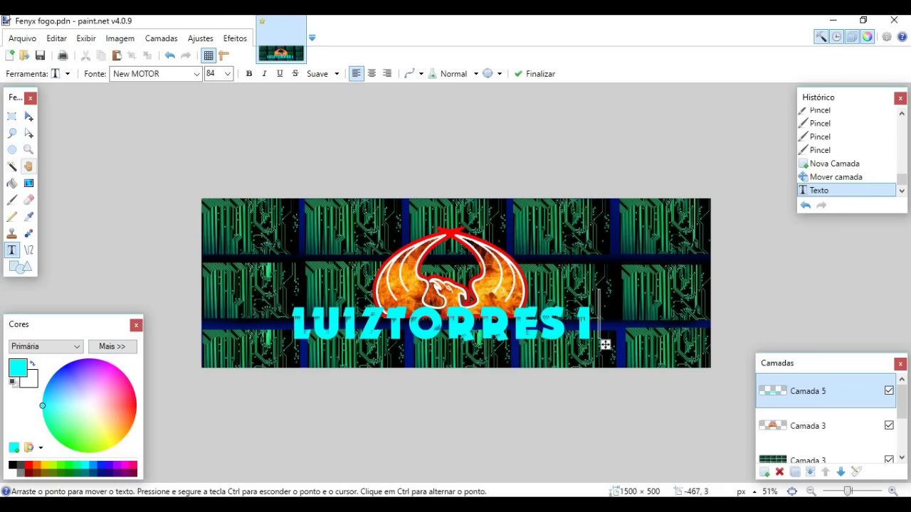
- Add a second copy of the channel name in blue, slightly offset over the cyan lettering for a layered effect
{"action": "left_click", "coordinate": [114, 242]}
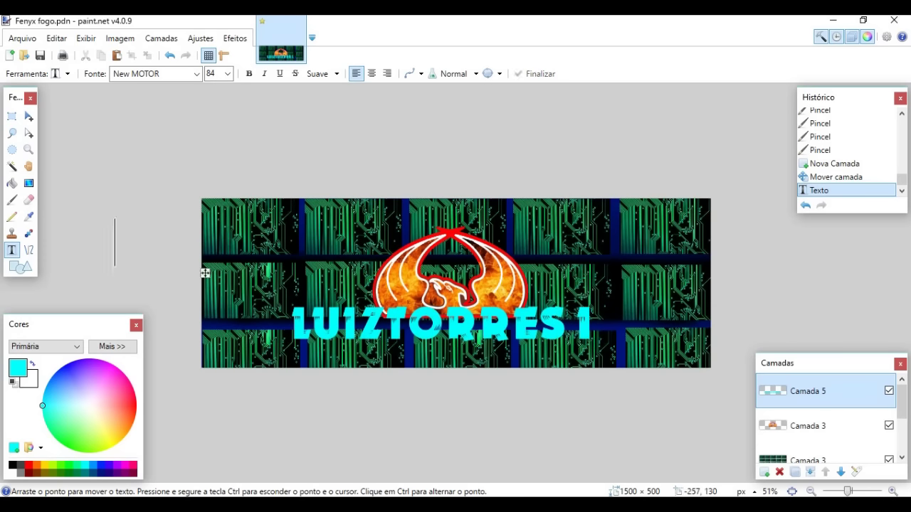
{"action": "type", "text": "LUIZTORRES I"}
{"action": "left_click_drag", "start_coordinate": [430, 276], "coordinate": [601, 345]}
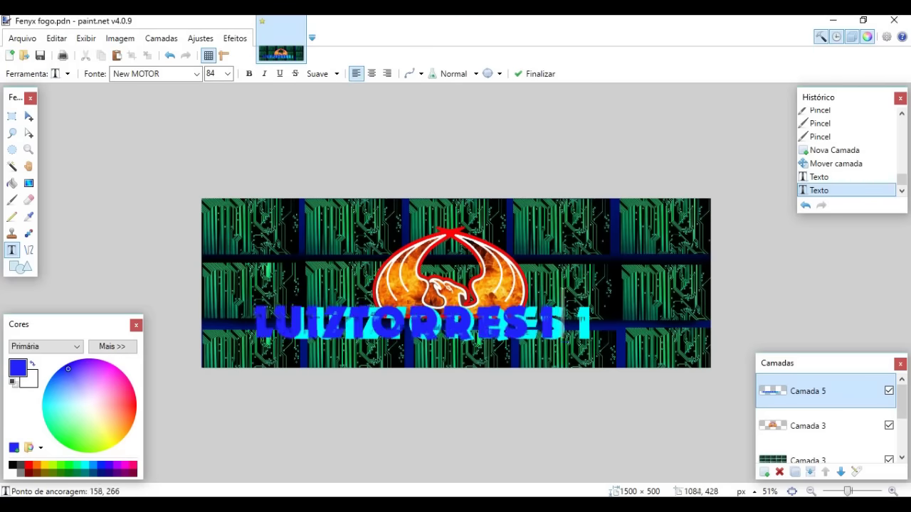
{"action": "left_click", "coordinate": [69, 369]}
{"action": "left_click_drag", "start_coordinate": [602, 345], "coordinate": [609, 344]}
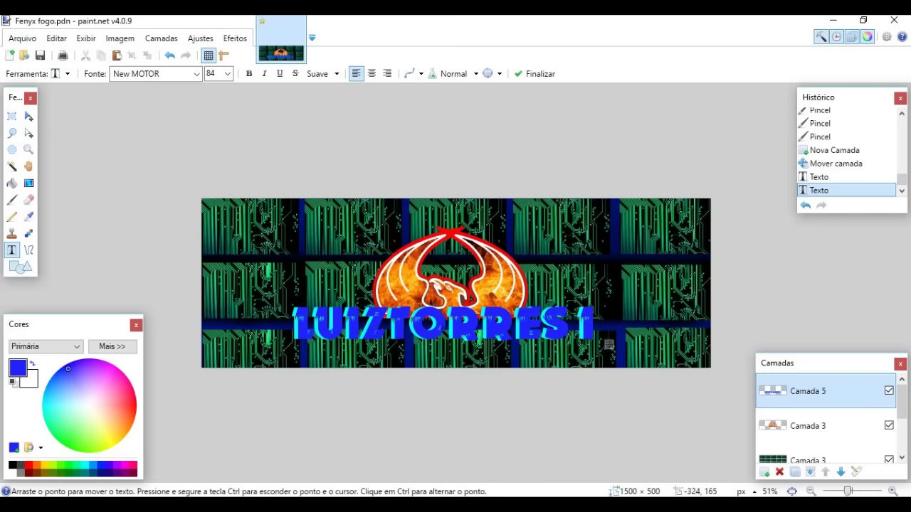
- Select the lettering on Camada 5 with a rectangle and shift it slightly to the right
{"action": "key", "text": "s"}
{"action": "left_click_drag", "start_coordinate": [280, 297], "coordinate": [672, 355]}
{"action": "key", "text": "m"}
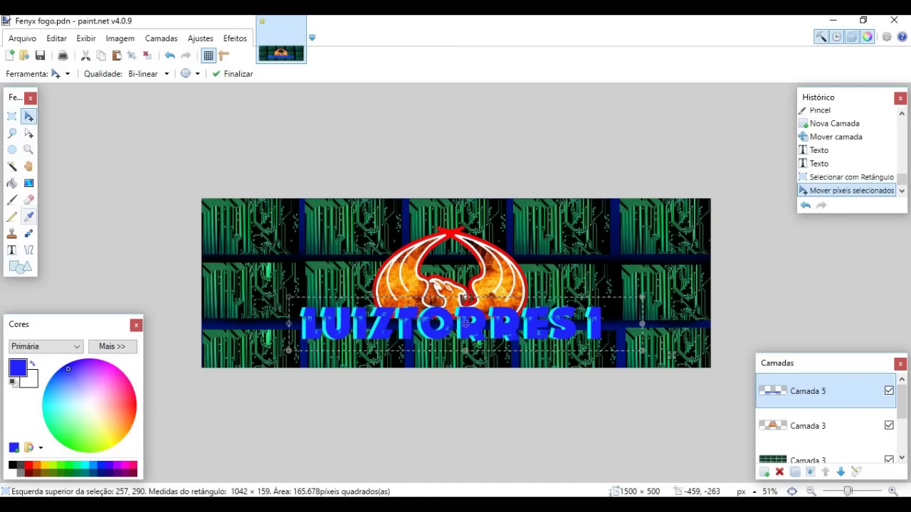
- Set a soft black brush 900 pixels wide and dab shading over the selected lettering area on Camada 5
{"action": "key", "text": "b"}
{"action": "left_click", "coordinate": [190, 74]}
{"action": "left_click", "coordinate": [182, 355]}
{"action": "left_click", "coordinate": [251, 73]}
{"action": "key", "text": "d"}
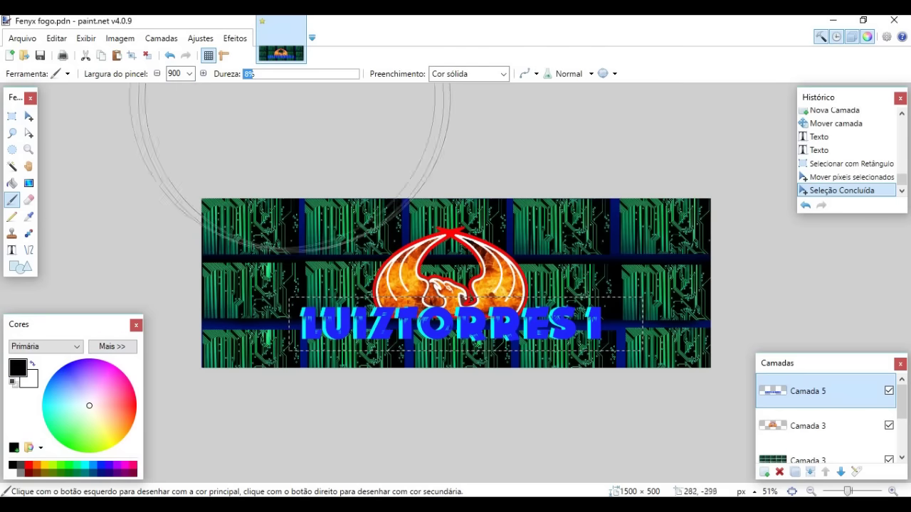
{"action": "scroll", "coordinate": [303, 90], "scroll_direction": "down", "scroll_amount": 4}
{"action": "left_click", "coordinate": [373, 199]}
{"action": "left_click", "coordinate": [370, 224]}
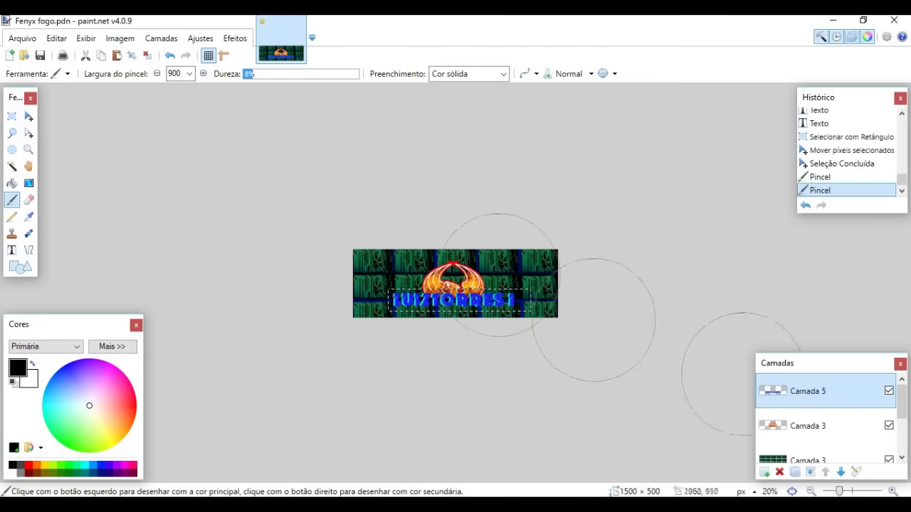
- Add Camada 6, clear the selection, try soft black shading along the banner's upper edge, and undo it
{"action": "left_click", "coordinate": [765, 471]}
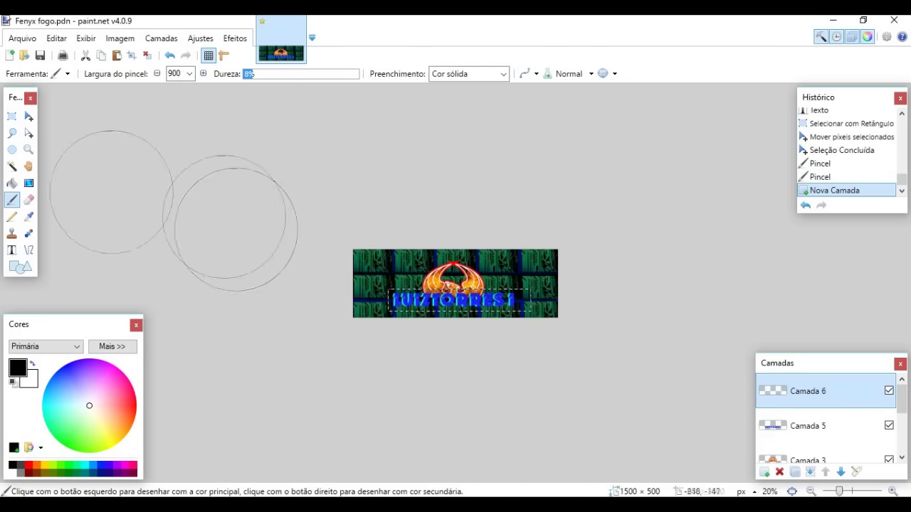
{"action": "left_click", "coordinate": [12, 166]}
{"action": "left_click", "coordinate": [189, 205]}
{"action": "key", "text": "b"}
{"action": "left_click", "coordinate": [346, 199]}
{"action": "left_click", "coordinate": [324, 210]}
{"action": "key", "text": "ctrl+z"}
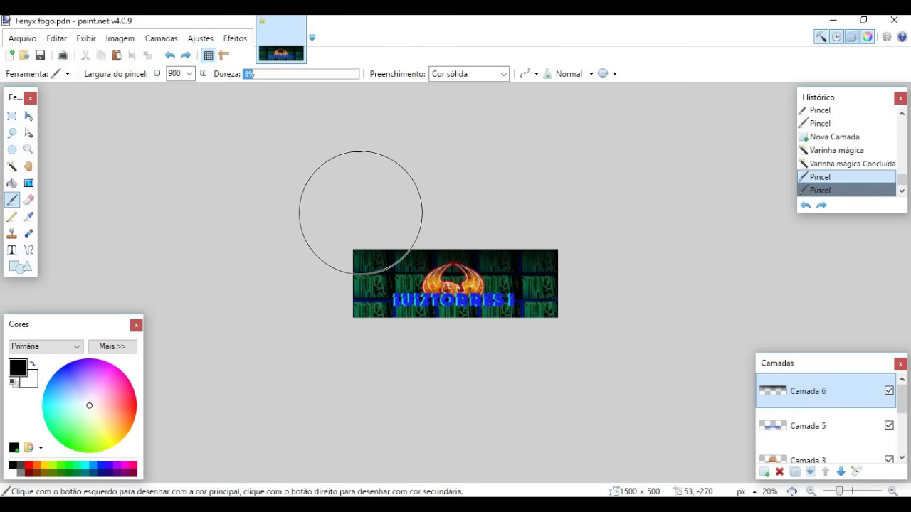
{"action": "key", "text": "ctrl+z"}
- Shade the banner's lower, upper and left edges on Camada 6 with the soft 900-pixel black brush
{"action": "left_click", "coordinate": [377, 377]}
{"action": "left_click", "coordinate": [395, 381]}
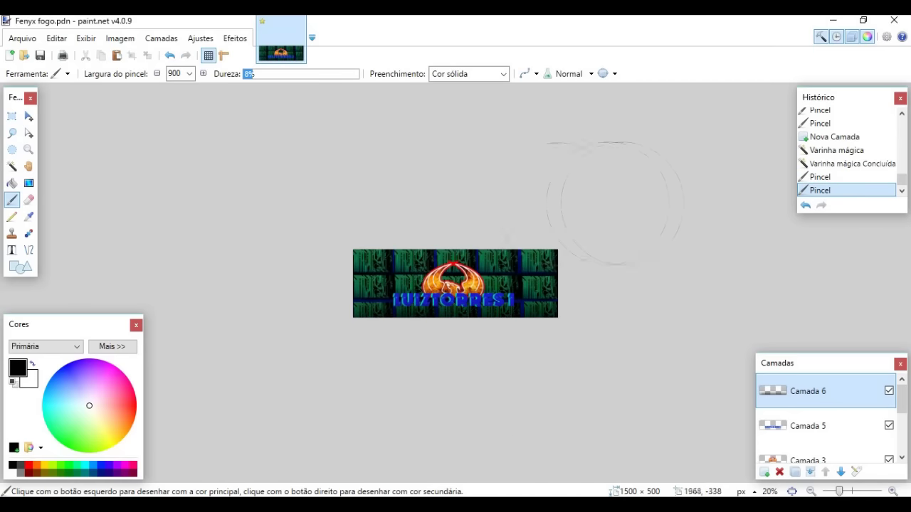
{"action": "left_click", "coordinate": [356, 228]}
{"action": "left_click", "coordinate": [313, 277]}
{"action": "scroll", "coordinate": [611, 265], "scroll_direction": "up", "scroll_amount": 4}
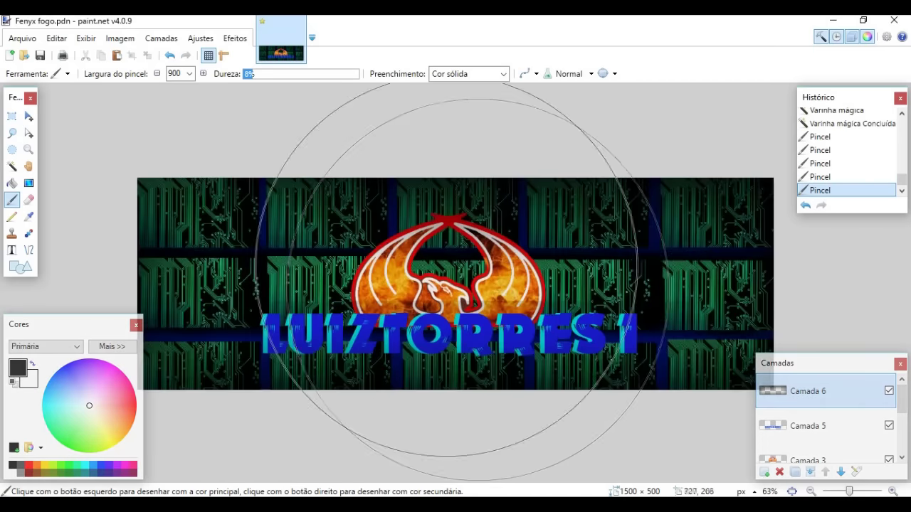
- Set the brush hardness to 0% and darken the banner further from its upper edge, undoing unwanted strokes
{"action": "scroll", "coordinate": [732, 192], "scroll_direction": "down", "scroll_amount": 4}
{"action": "left_click", "coordinate": [681, 163]}
{"action": "left_click", "coordinate": [387, 167]}
{"action": "key", "text": "ctrl+z"}
{"action": "left_click", "coordinate": [612, 192]}
{"action": "scroll", "coordinate": [632, 178], "scroll_direction": "up", "scroll_amount": 3}
{"action": "scroll", "coordinate": [256, 93], "scroll_direction": "down", "scroll_amount": 1}
{"action": "mouse_move", "coordinate": [309, 106]}
{"action": "left_mouse_down"}
{"action": "mouse_move", "coordinate": [496, 183]}
{"action": "mouse_move", "coordinate": [567, 190]}
{"action": "left_mouse_up"}
{"action": "key", "text": "ctrl+z"}
{"action": "key", "text": "ctrl+z"}
{"action": "key", "text": "ctrl+z"}
{"action": "left_click", "coordinate": [565, 121]}
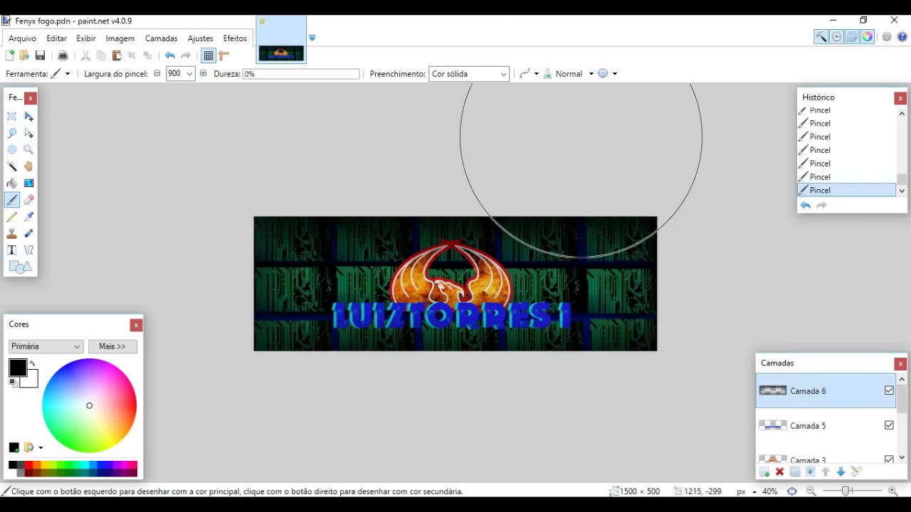
- Enlarge the brush to 2000, try darkening the banner more on Camada 6, and undo the last three strokes
{"action": "key", "text": "bracketright"}
{"action": "key", "text": "bracketright"}
{"action": "key", "text": "bracketright"}
{"action": "key", "text": "bracketright"}
{"action": "scroll", "coordinate": [448, 368], "scroll_direction": "down", "scroll_amount": 4}
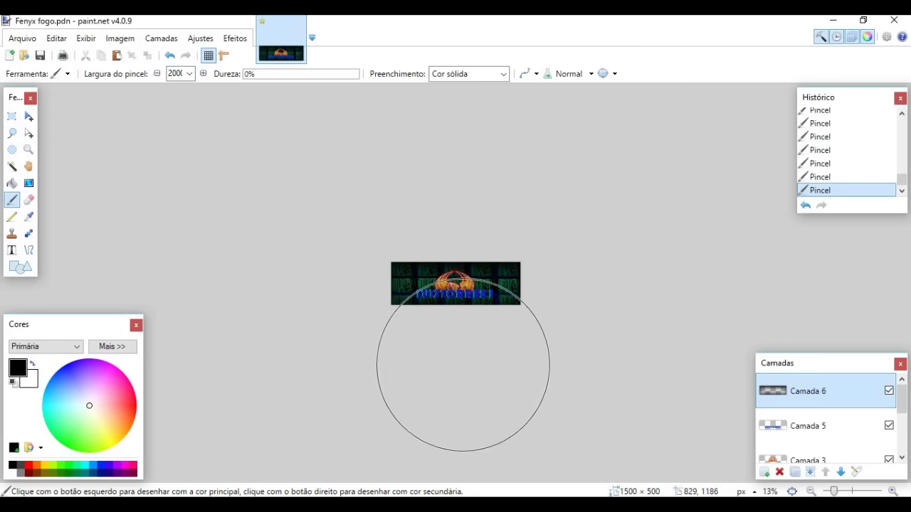
{"action": "scroll", "coordinate": [438, 288], "scroll_direction": "up", "scroll_amount": 5}
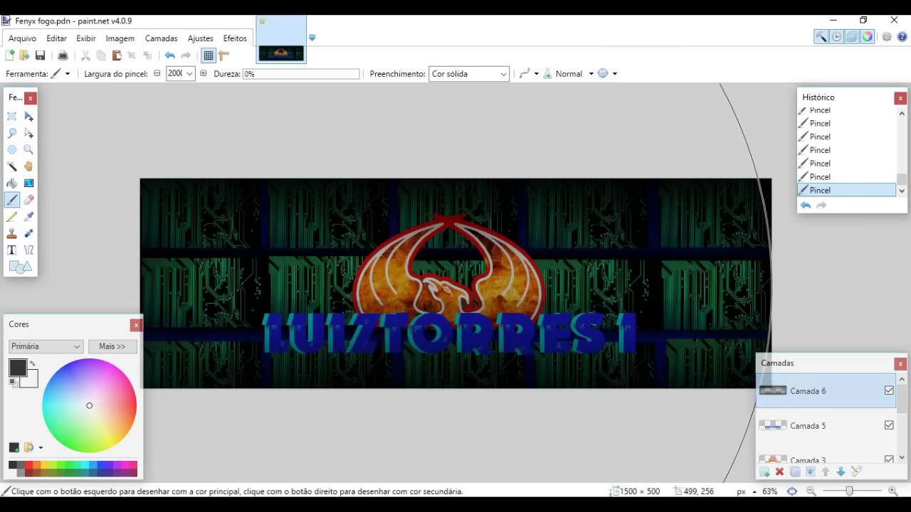
{"action": "key", "text": "ctrl+z"}
{"action": "key", "text": "ctrl+z"}
{"action": "key", "text": "ctrl+z"}
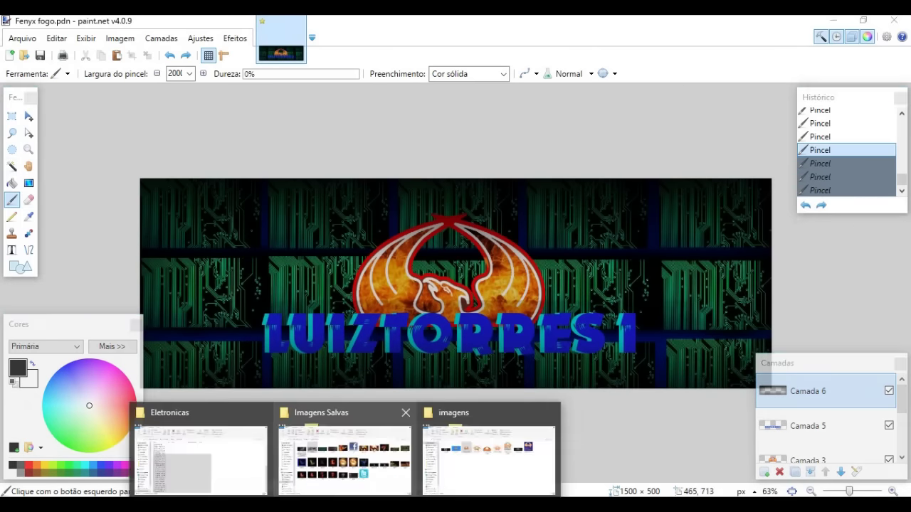
- Switch to the Imagens Salvas folder in File Explorer, copy the Banner image, and return to paint.net
{"action": "left_click", "coordinate": [342, 448]}
{"action": "right_click", "coordinate": [223, 138]}
{"action": "left_click", "coordinate": [259, 421]}
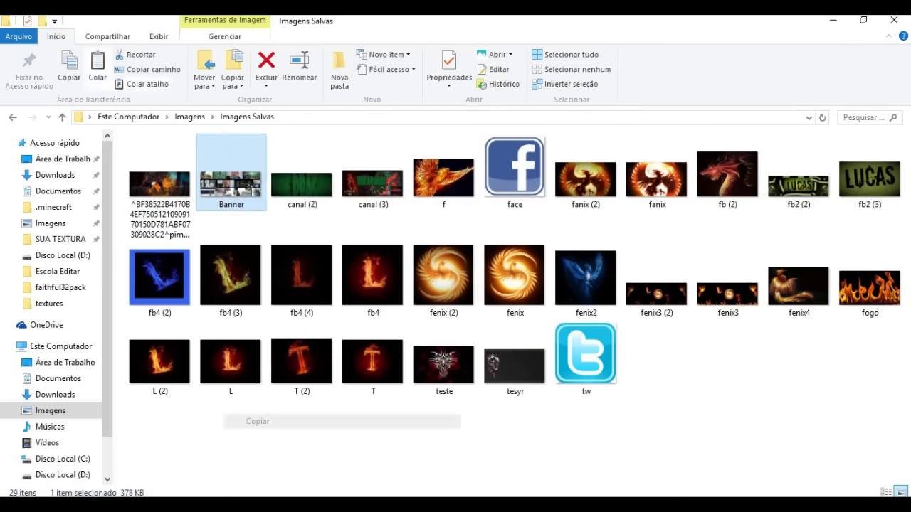
{"action": "key", "text": "alt+Tab"}
- Try pasting the copied Banner image onto Camada 6 and repositioning it, and undo both changes
{"action": "key", "text": "ctrl+v"}
{"action": "left_click_drag", "start_coordinate": [447, 303], "coordinate": [617, 359]}
{"action": "key", "text": "ctrl+z"}
{"action": "key", "text": "ctrl+z"}
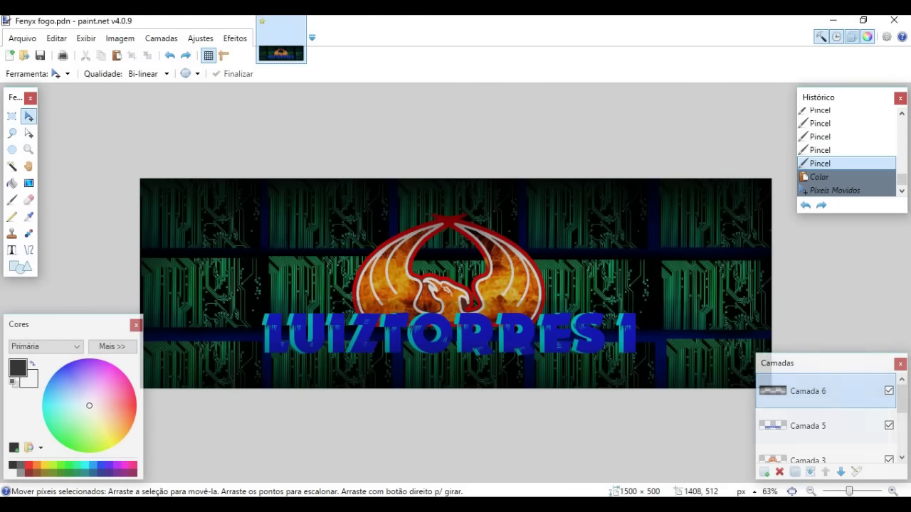
- Add Camada 7 and move it down the layer stack below the phoenix logo
{"action": "scroll", "coordinate": [826, 420], "scroll_direction": "down", "scroll_amount": 2}
{"action": "left_click", "coordinate": [765, 471]}
{"action": "left_click", "coordinate": [841, 472]}
{"action": "left_click", "coordinate": [841, 472]}
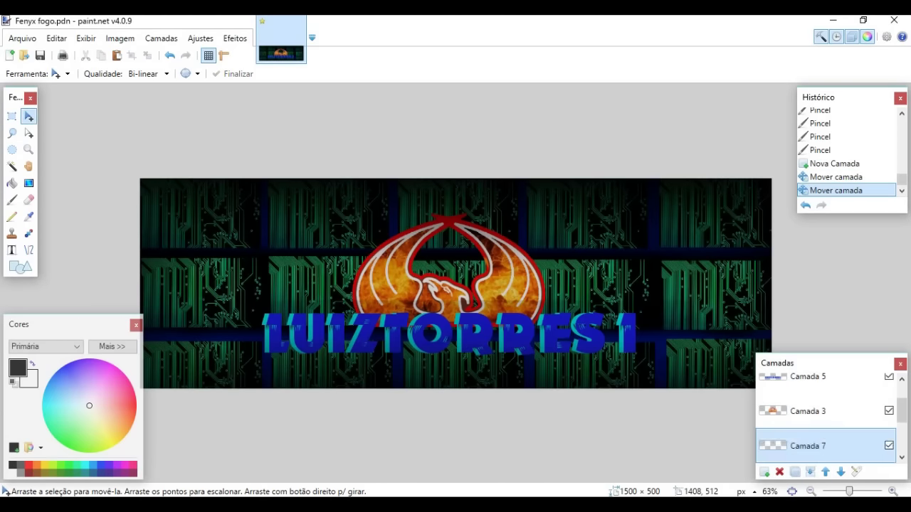
{"action": "left_click", "coordinate": [840, 472]}
- Paste two Banner images on Camada 7, stack them vertically behind the logo, and raise the layer above the circuit board
{"action": "key", "text": "ctrl+v"}
{"action": "left_click_drag", "start_coordinate": [450, 307], "coordinate": [618, 304]}
{"action": "left_click", "coordinate": [826, 471]}
{"action": "key", "text": "ctrl+v"}
{"action": "left_click_drag", "start_coordinate": [630, 386], "coordinate": [617, 422]}
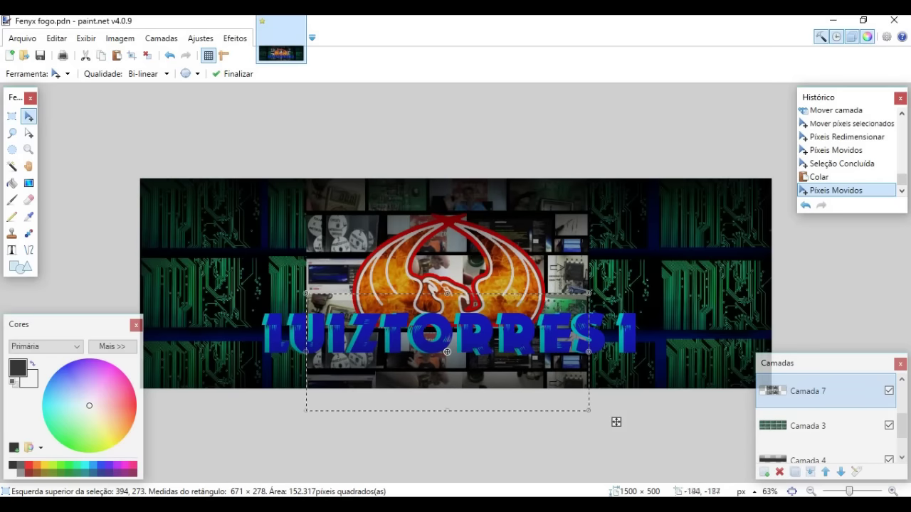
- Select a narrow vertical strip along each side of the pasted images and paint both strips black on Camada 7
{"action": "key", "text": "b"}
{"action": "key", "text": "s"}
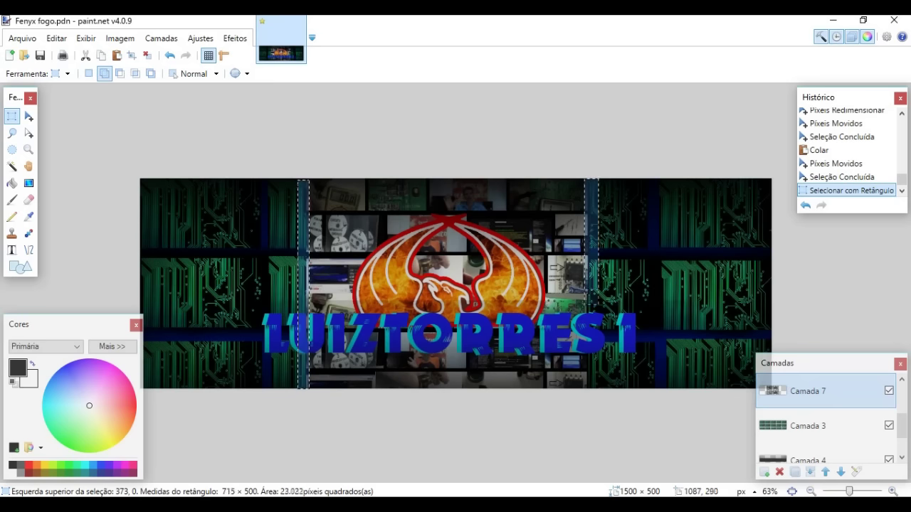
{"action": "left_click_drag", "start_coordinate": [595, 391], "coordinate": [595, 391]}
{"action": "key", "text": "b"}
{"action": "left_click", "coordinate": [595, 391]}
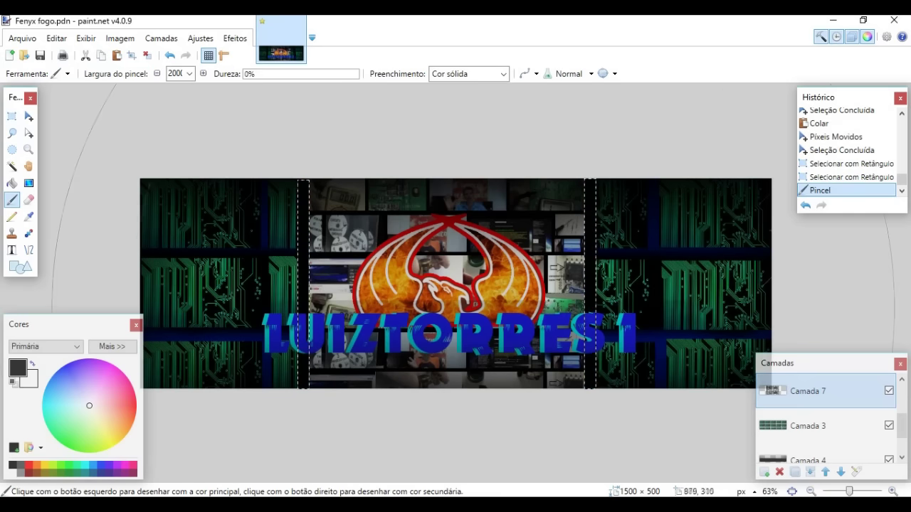
{"action": "left_click", "coordinate": [510, 309]}
- Reduce the brush width to 85 and clear the selection of the two black strips
{"action": "triple_click", "coordinate": [174, 74]}
{"action": "type", "text": "13"}
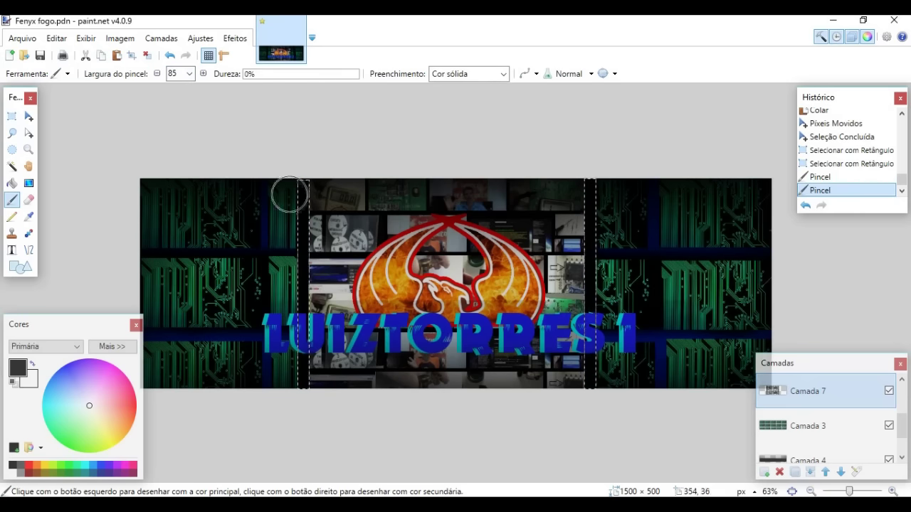
{"action": "left_click", "coordinate": [11, 166]}
{"action": "left_click", "coordinate": [590, 249]}
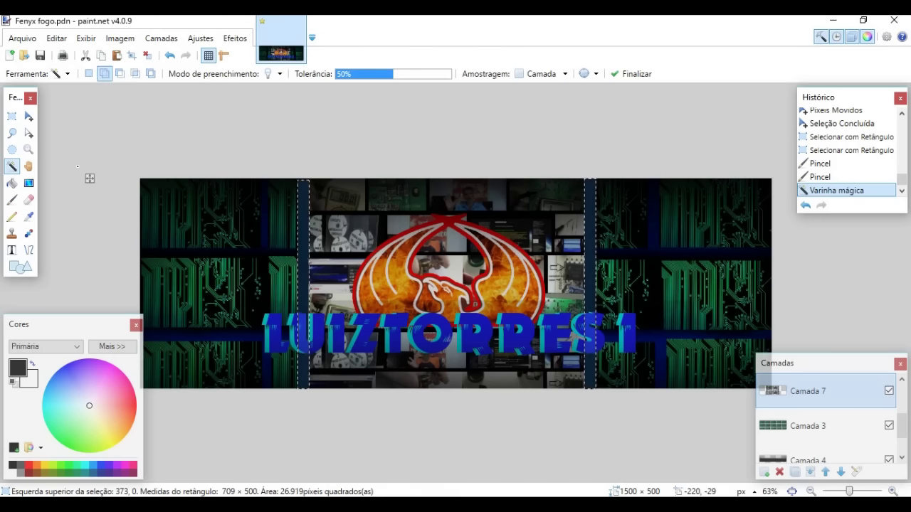
{"action": "key", "text": "ctrl"}
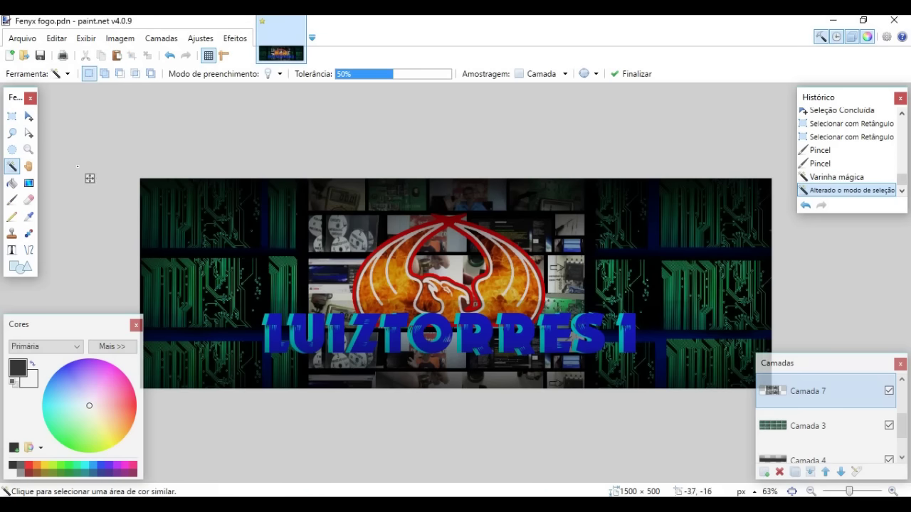
- Paint soft black shading along the banner's left edge and lower-left corner on Camada 7, temporarily moving the colours window aside
{"action": "key", "text": "ctrl+plus"}
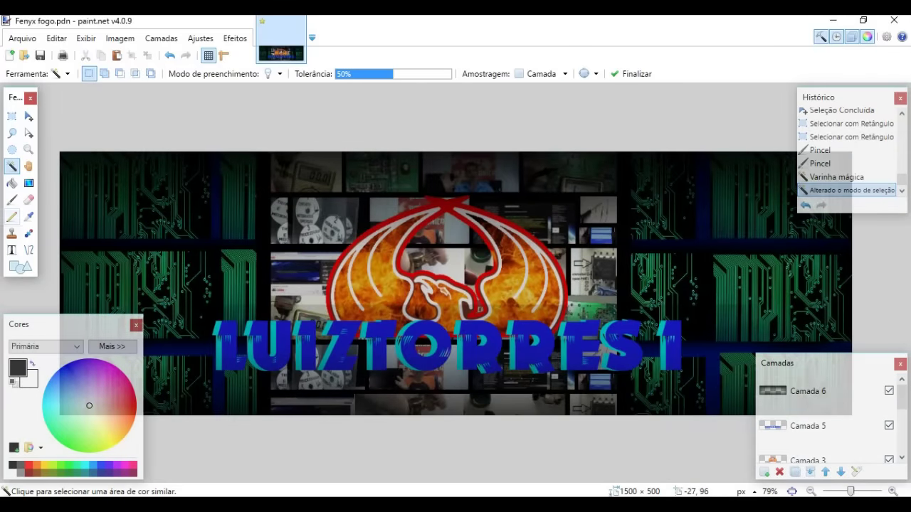
{"action": "key", "text": "p"}
{"action": "key", "text": "b"}
{"action": "key", "text": "ctrl+shift+n"}
{"action": "left_click", "coordinate": [71, 152]}
{"action": "left_click", "coordinate": [50, 228]}
{"action": "left_click_drag", "start_coordinate": [50, 324], "coordinate": [350, 324]}
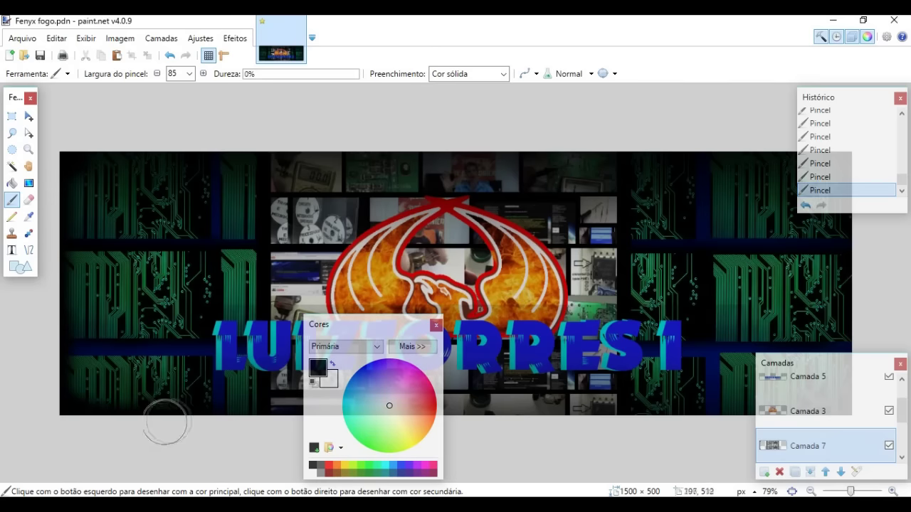
{"action": "left_click_drag", "start_coordinate": [335, 324], "coordinate": [34, 333]}
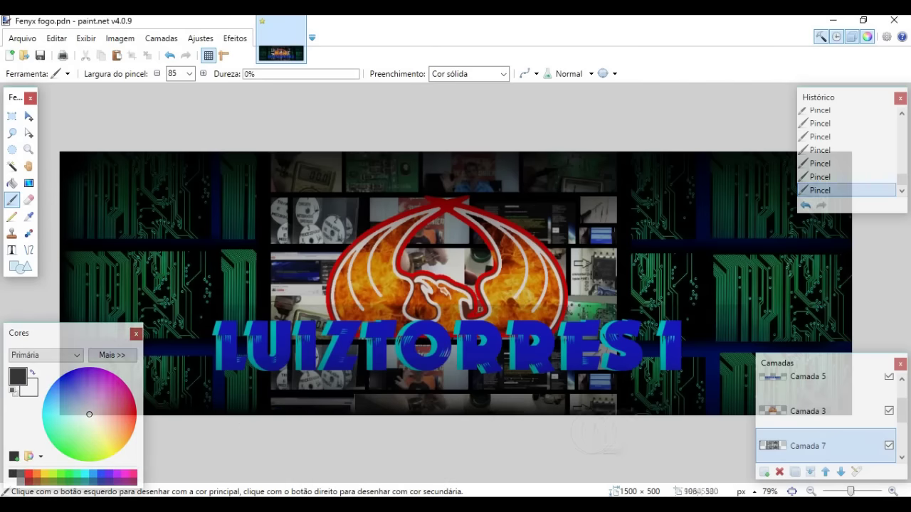
- Extend the soft black shading around the banner's right edge and corners, temporarily moving the layers and history windows aside
{"action": "left_click_drag", "start_coordinate": [782, 363], "coordinate": [523, 388]}
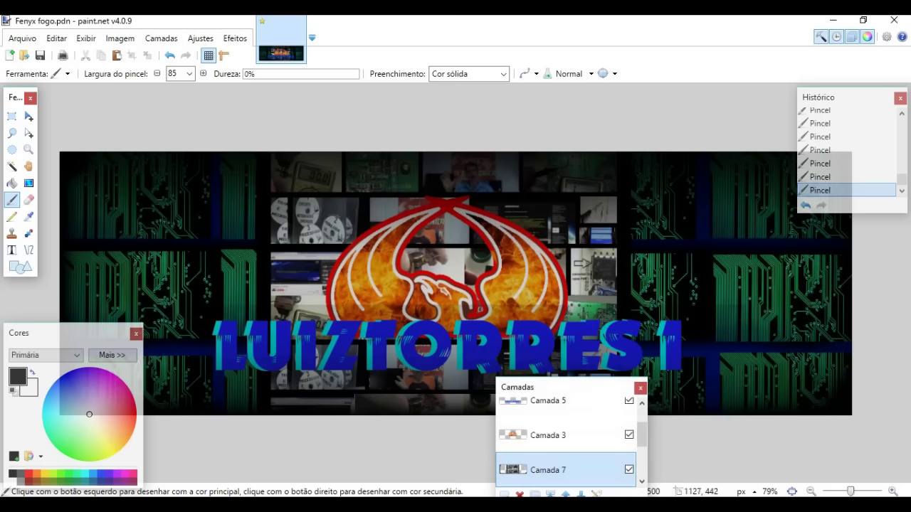
{"action": "left_click_drag", "start_coordinate": [825, 97], "coordinate": [635, 304]}
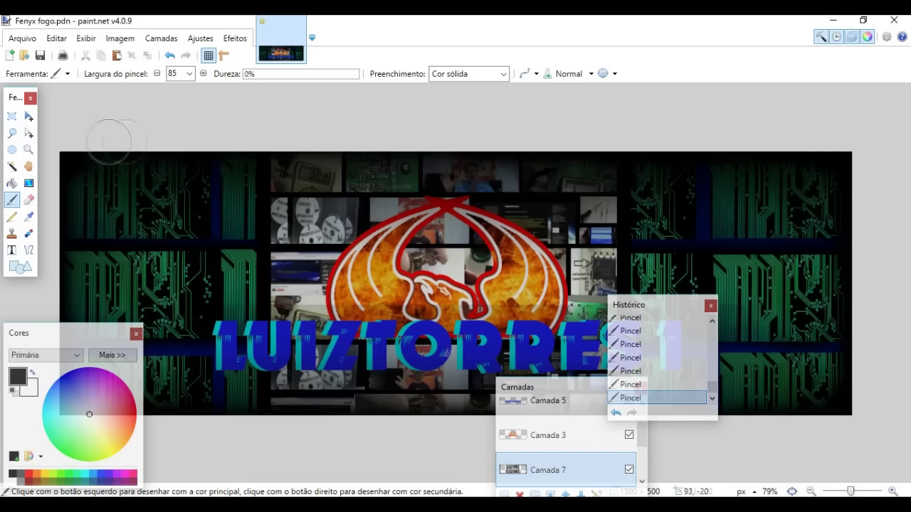
{"action": "left_click_drag", "start_coordinate": [636, 305], "coordinate": [824, 97]}
{"action": "left_click_drag", "start_coordinate": [520, 387], "coordinate": [789, 363]}
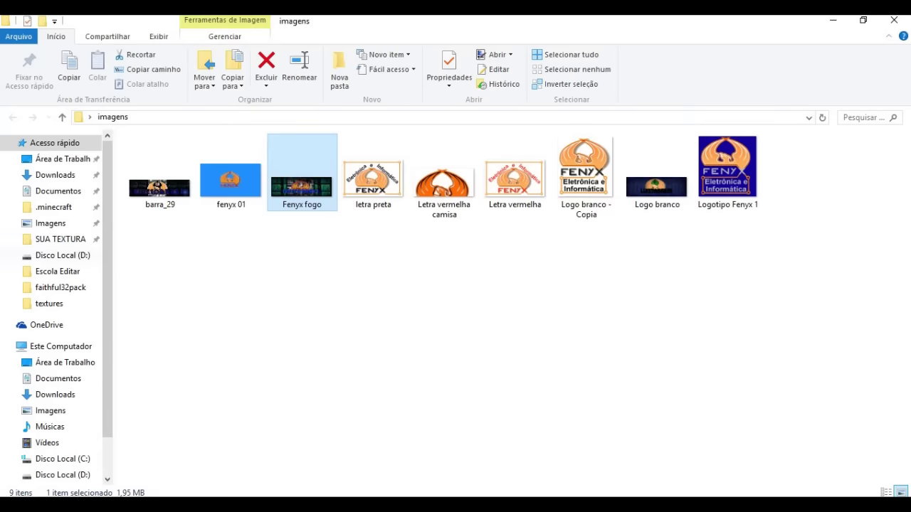
- Open banner2 from the Imagens Salvas folder in the Fotos app and start editing it
{"action": "left_click", "coordinate": [50, 222]}
{"action": "double_click", "coordinate": [229, 175]}
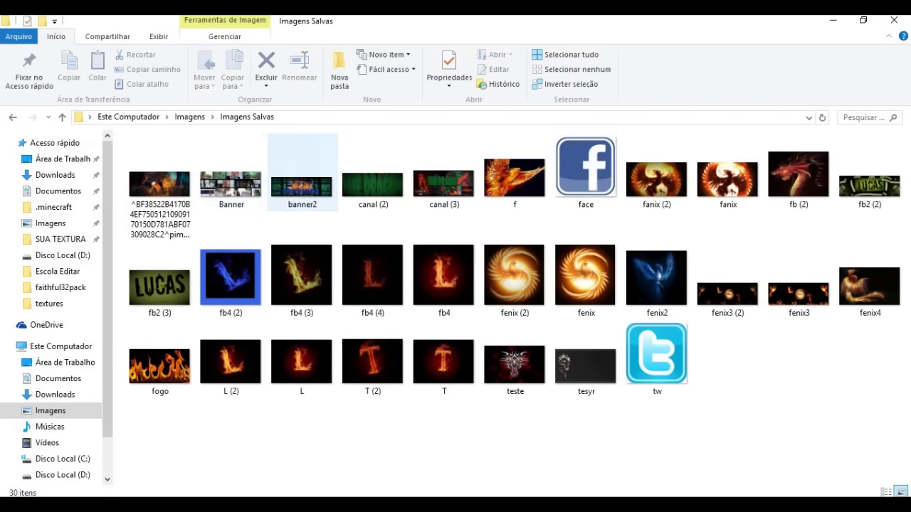
{"action": "double_click", "coordinate": [302, 174]}
{"action": "left_click", "coordinate": [764, 50]}
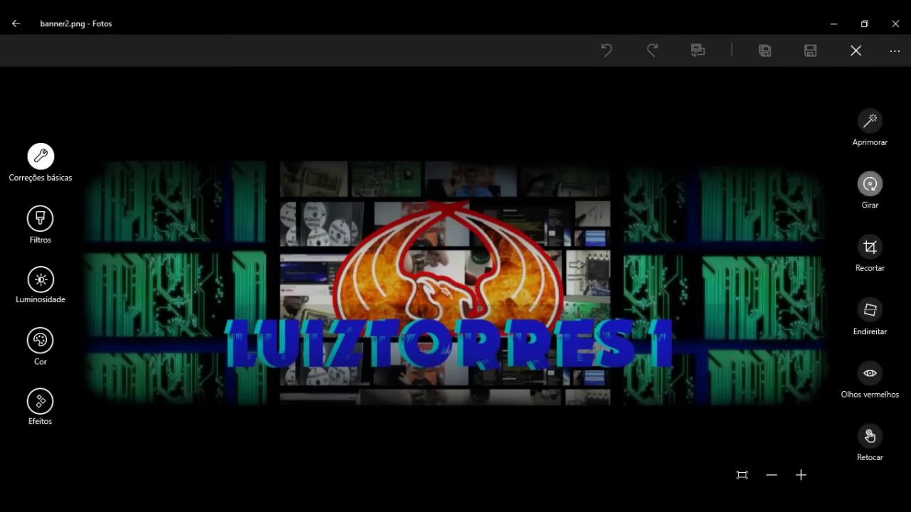
- Look through the filter, light and colour adjustments, adjust the vignette effect, and start a selective focus around the logo
{"action": "left_click", "coordinate": [39, 219]}
{"action": "left_click", "coordinate": [40, 280]}
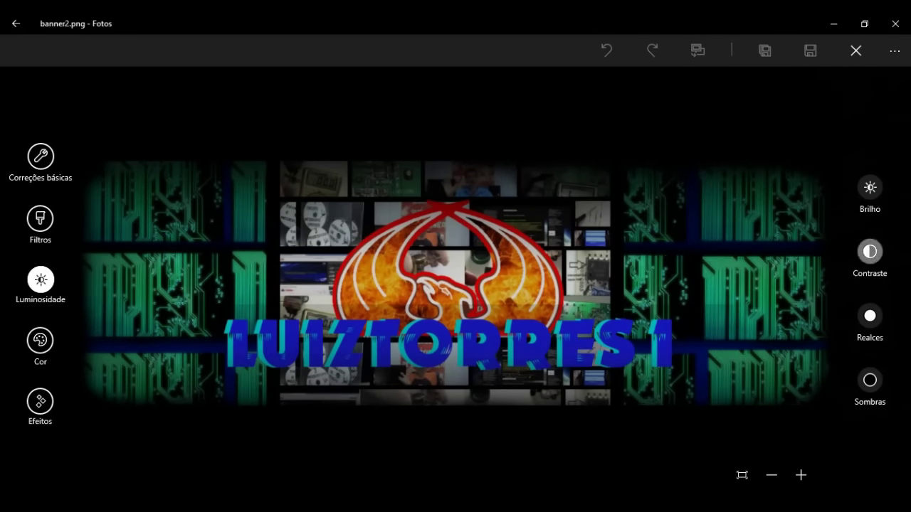
{"action": "left_click", "coordinate": [40, 340]}
{"action": "left_click", "coordinate": [40, 402]}
{"action": "left_click", "coordinate": [869, 270]}
{"action": "left_click_drag", "start_coordinate": [869, 271], "coordinate": [866, 252]}
{"action": "left_click", "coordinate": [870, 333]}
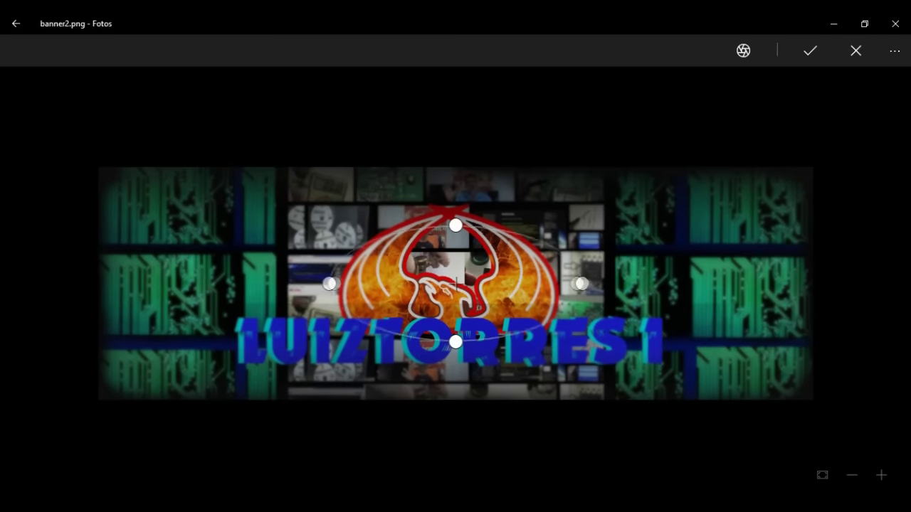